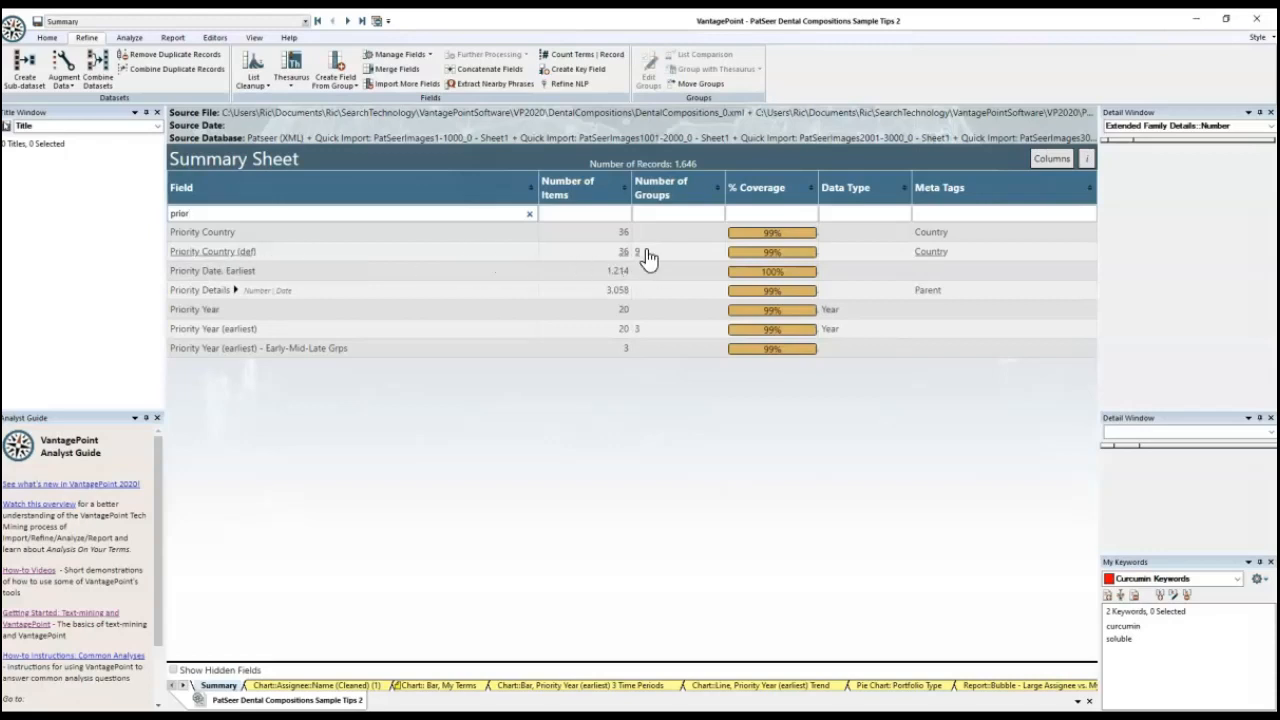
Review the Priority Country (def) list, and copy that field without its groups as Priority Country (def) (copy).
double_click(241, 257)
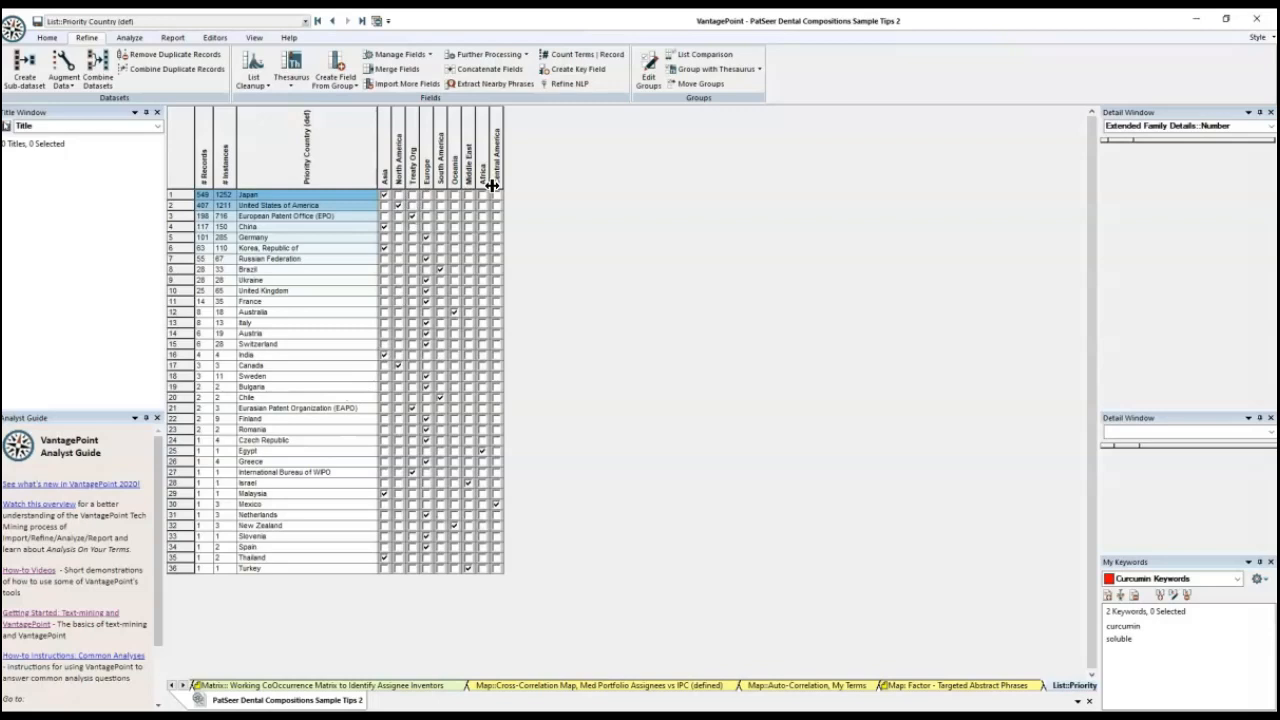
click(376, 20)
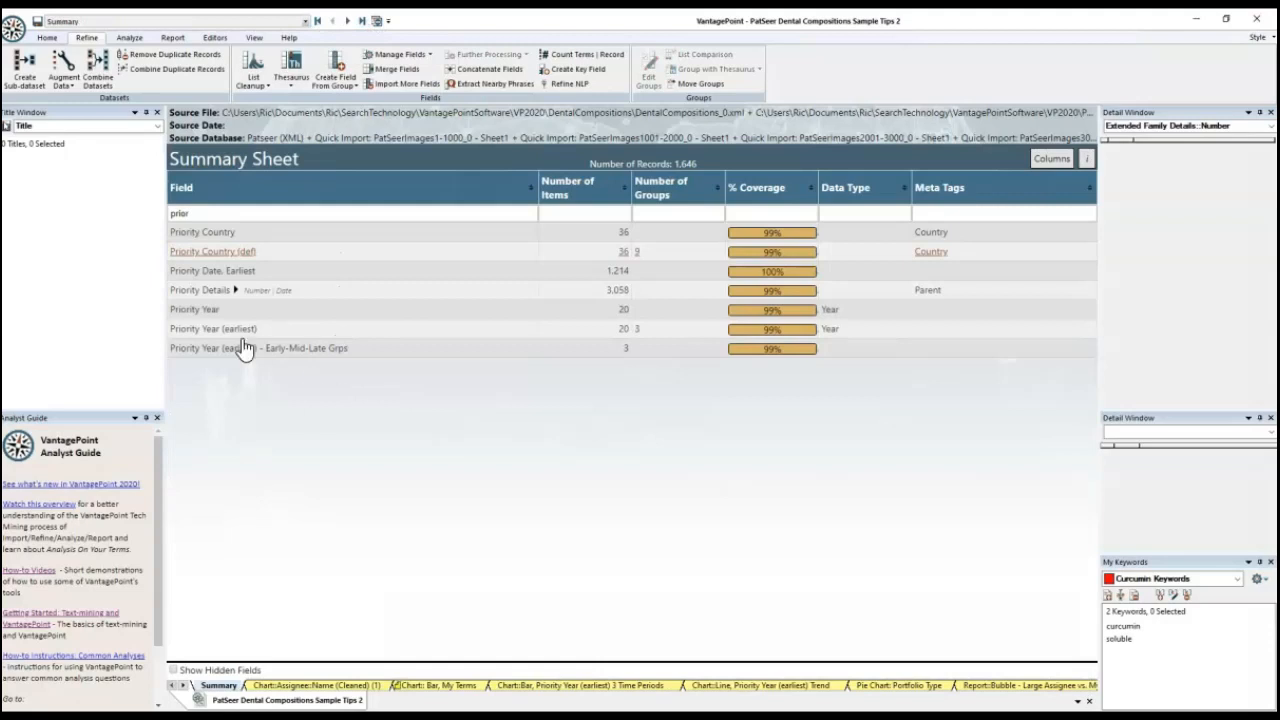
right_click(207, 250)
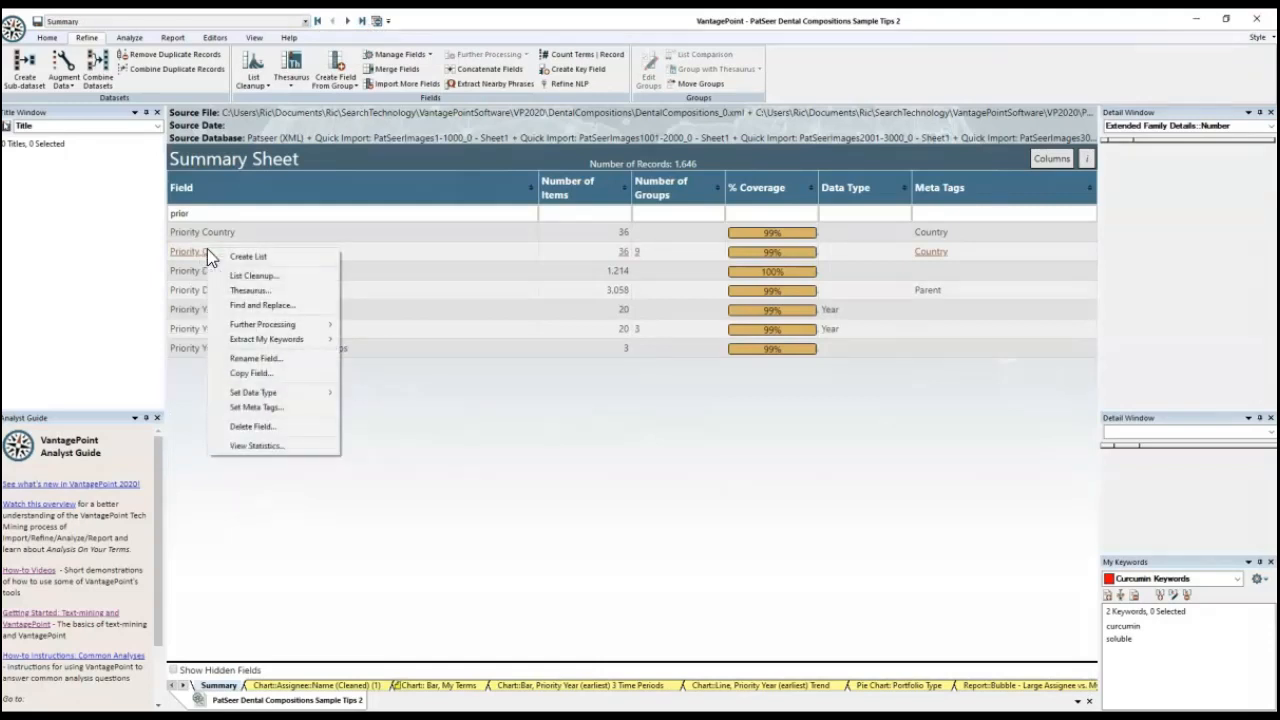
click(277, 376)
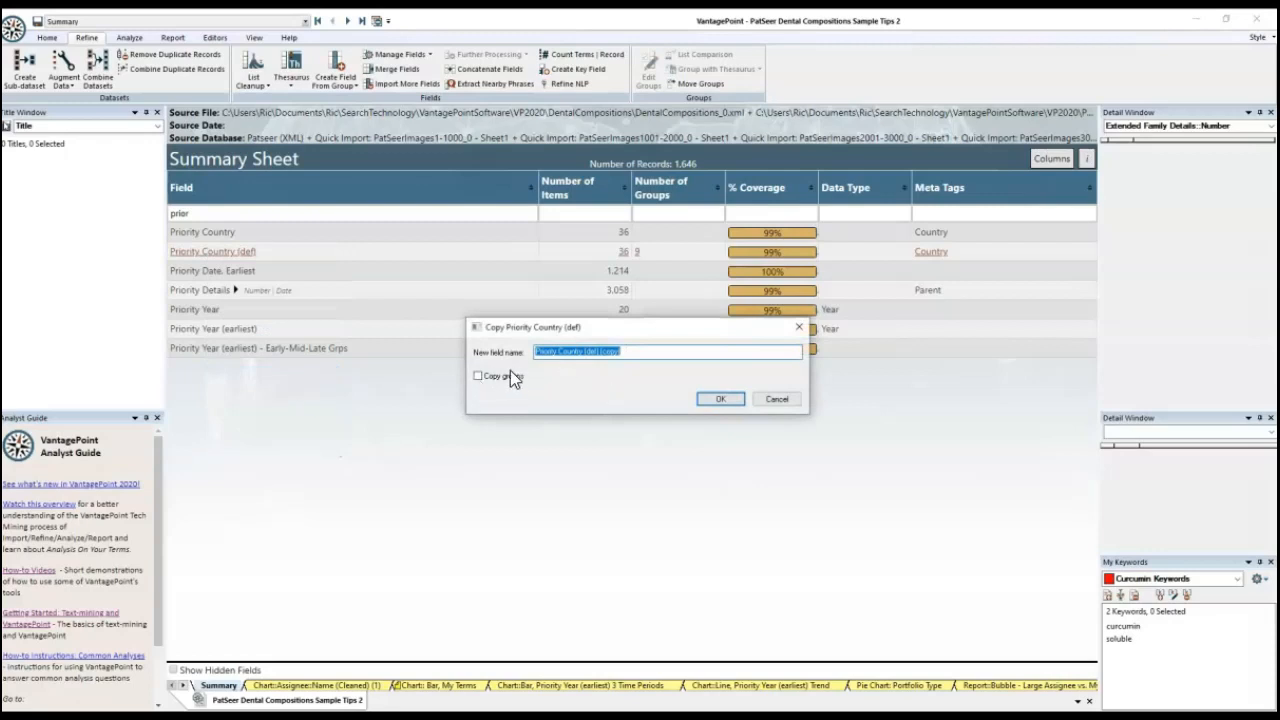
click(720, 398)
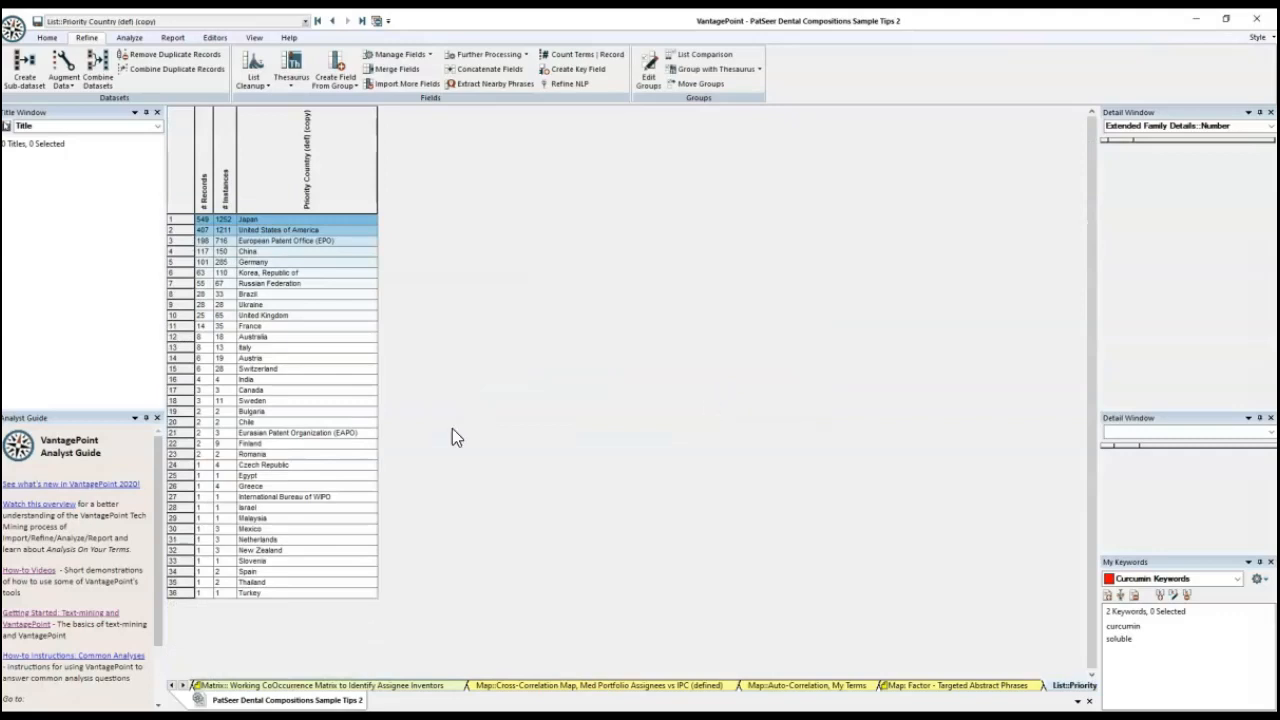
Add Japan to a new group named Asia in the copied country list.
right_click(277, 219)
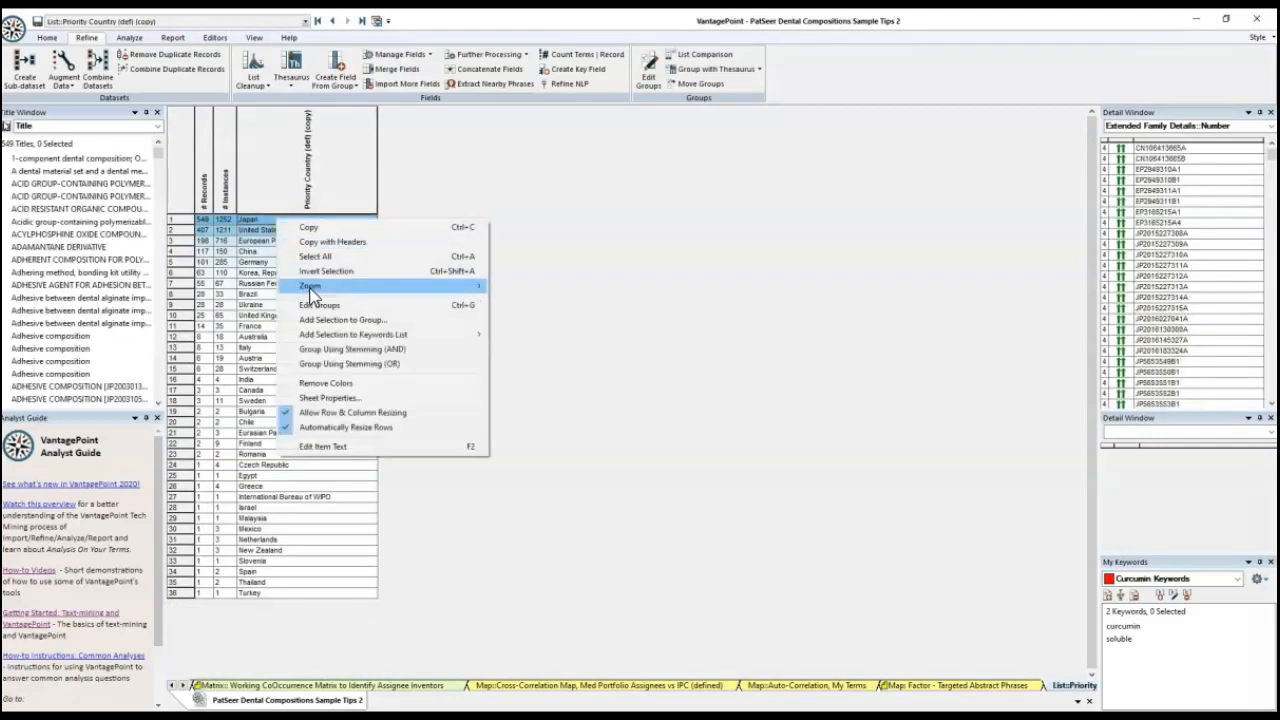
click(320, 318)
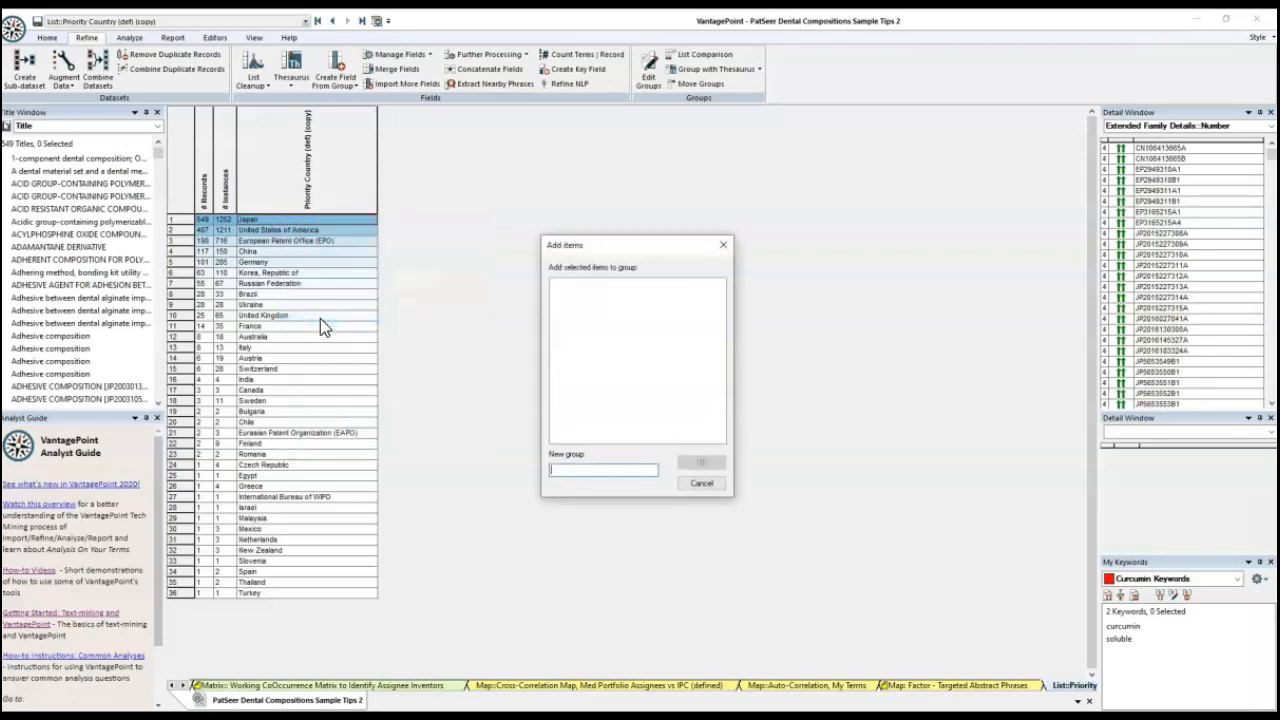
text(Ad)
click(701, 466)
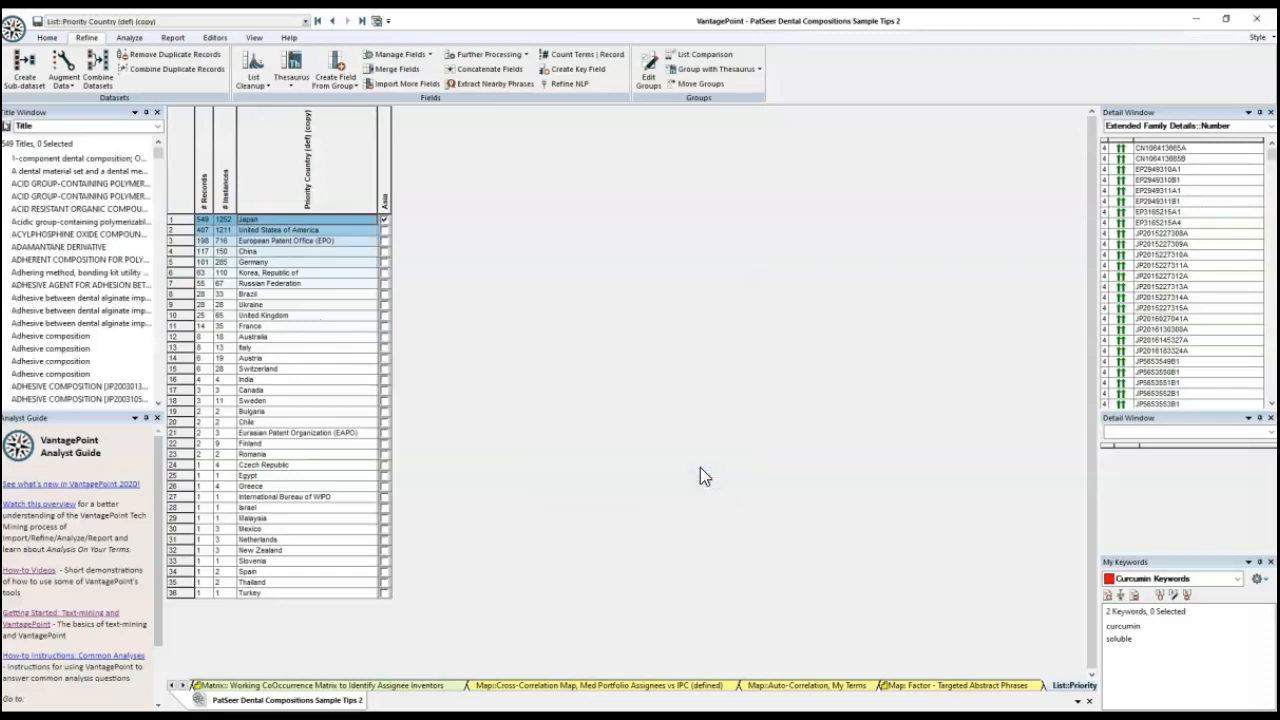
Add United States of America to a new group named North America.
right_click(281, 233)
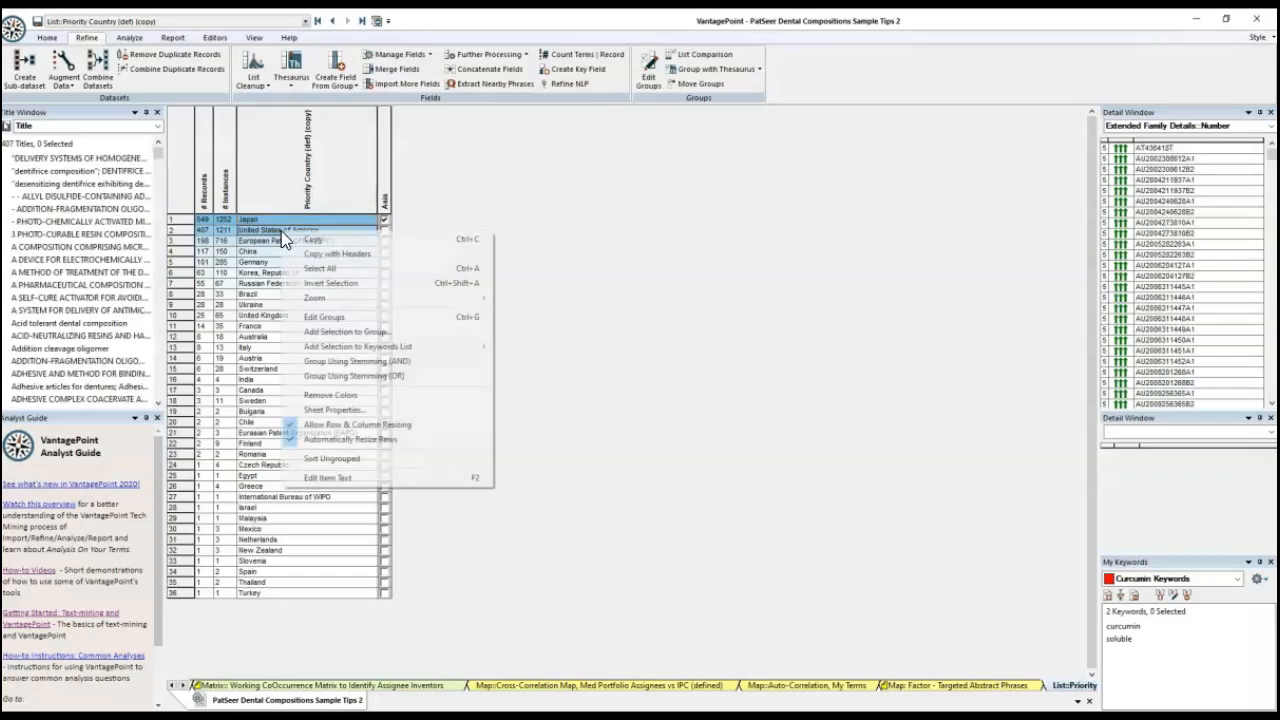
click(317, 331)
text(North Amer)
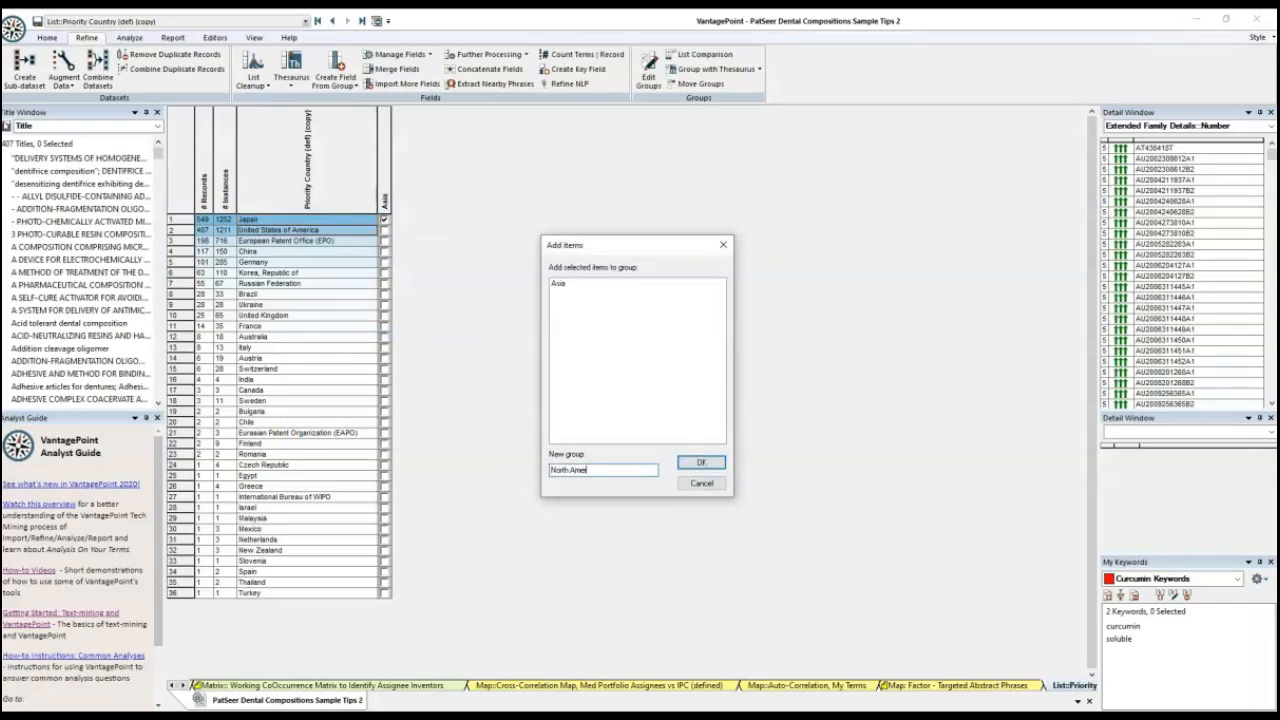
text(ica)
key(Return)
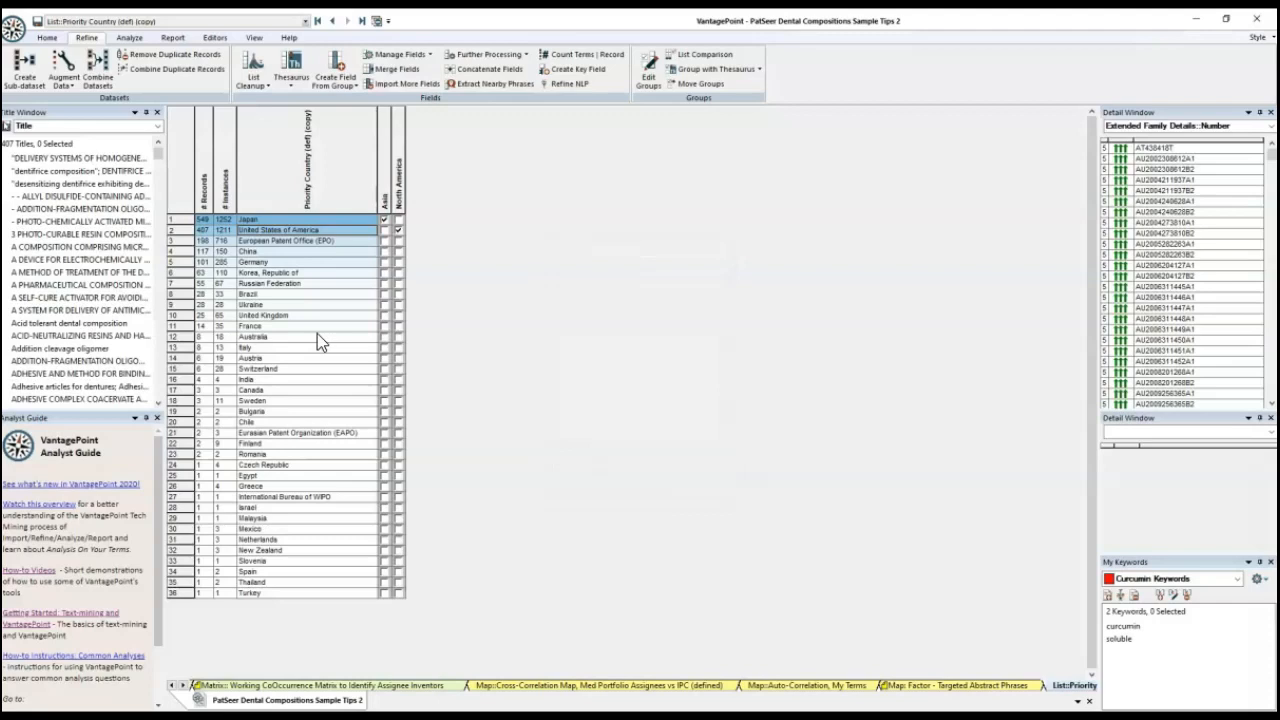
Add European Patent Office (EPO) to a new group named Treaty Org, and assign China to the Asia group.
right_click(318, 241)
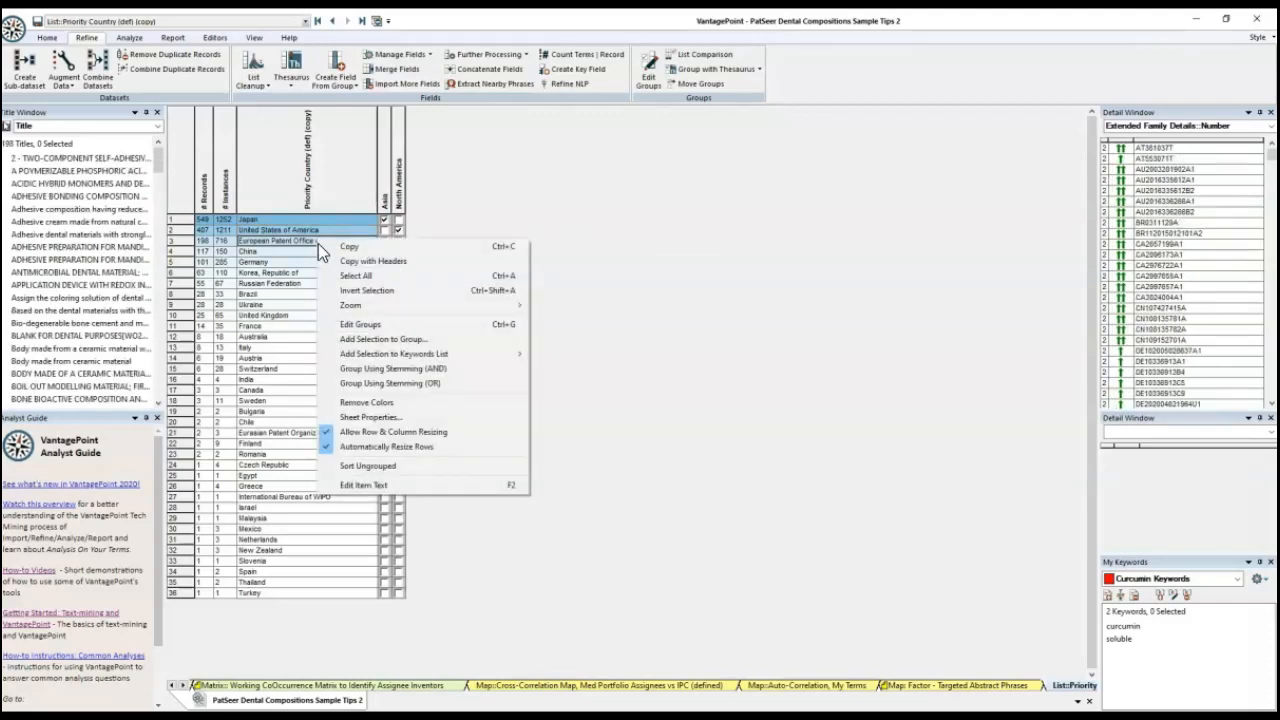
click(344, 339)
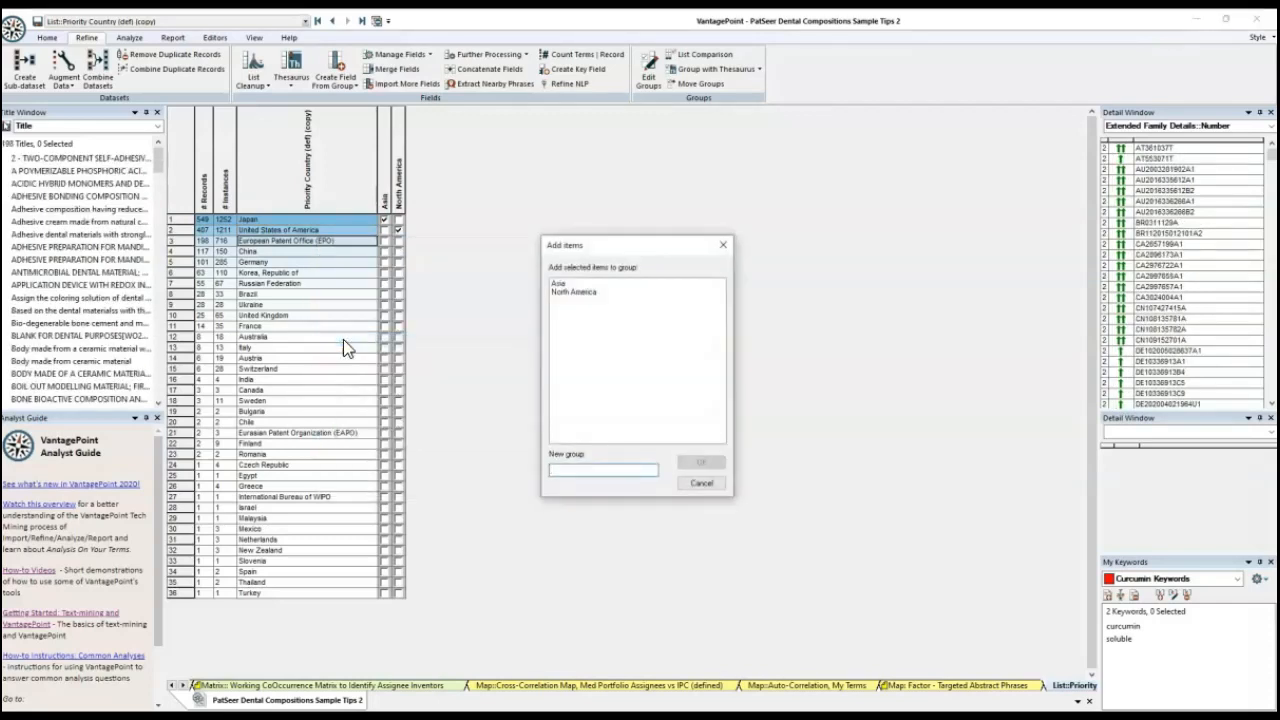
text(Treaty org)
key(Return)
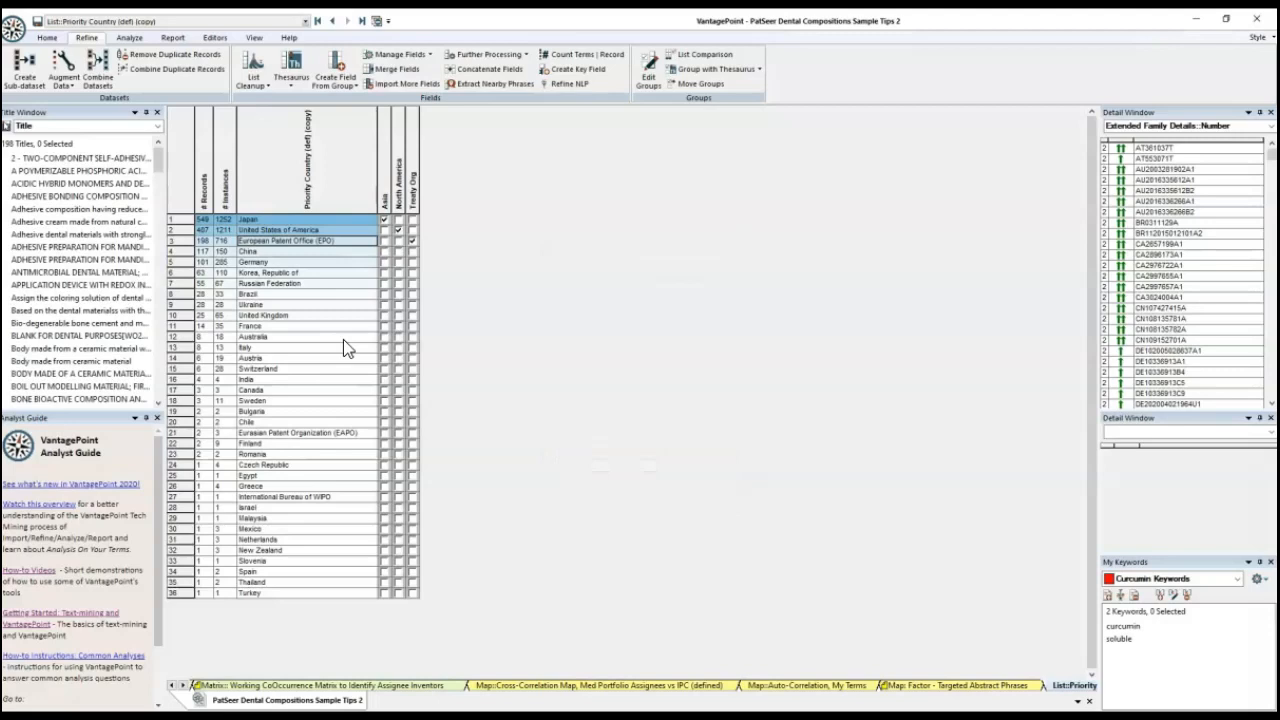
click(384, 252)
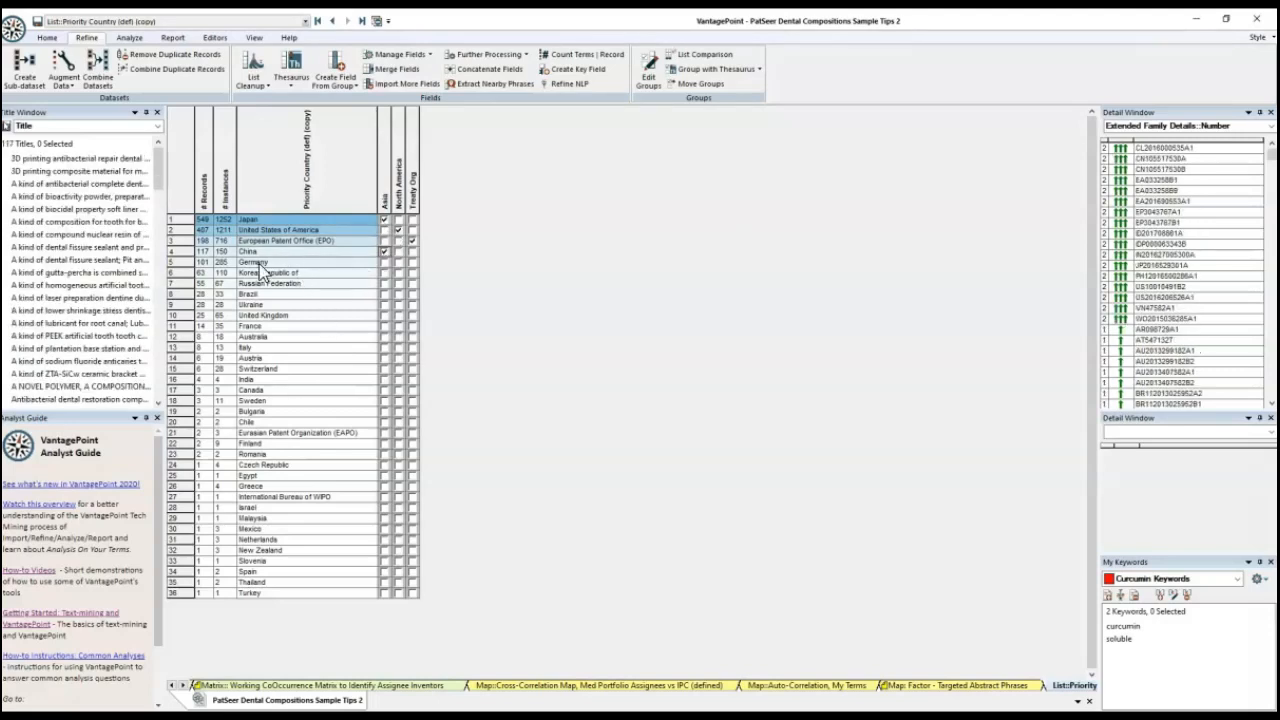
Add Germany to a new group named Europe.
right_click(257, 265)
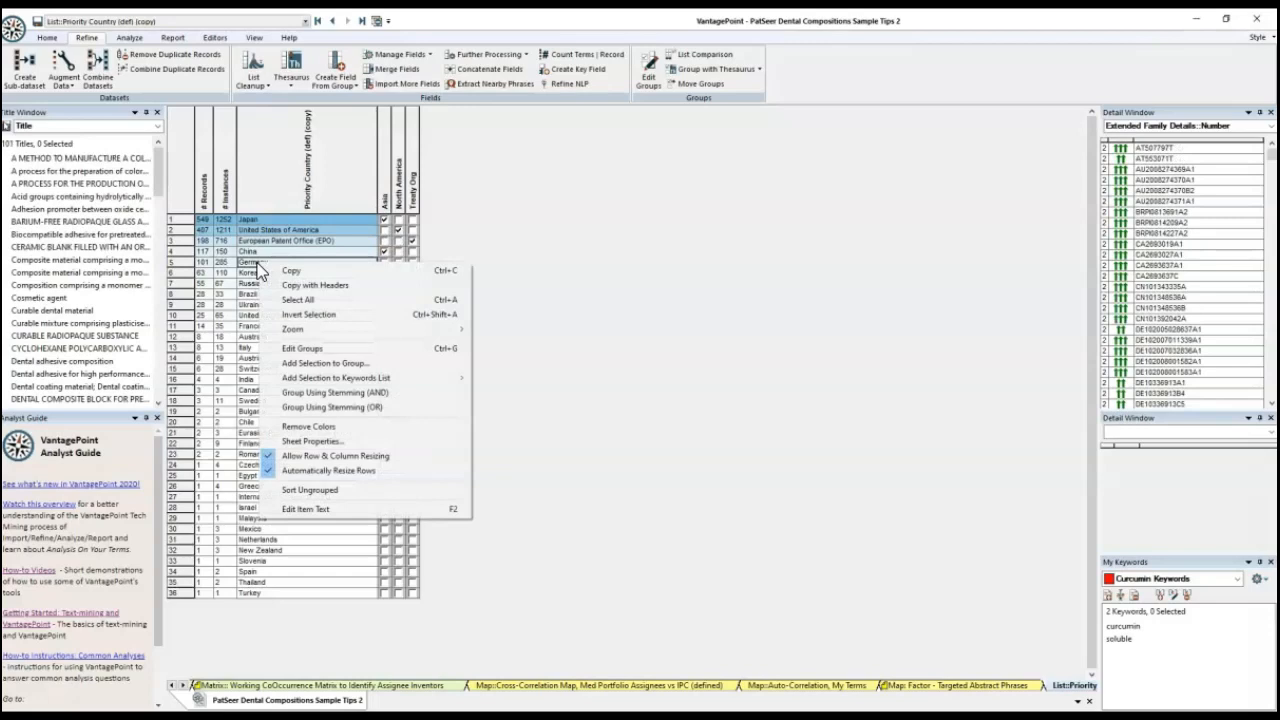
click(284, 362)
text(Eu)
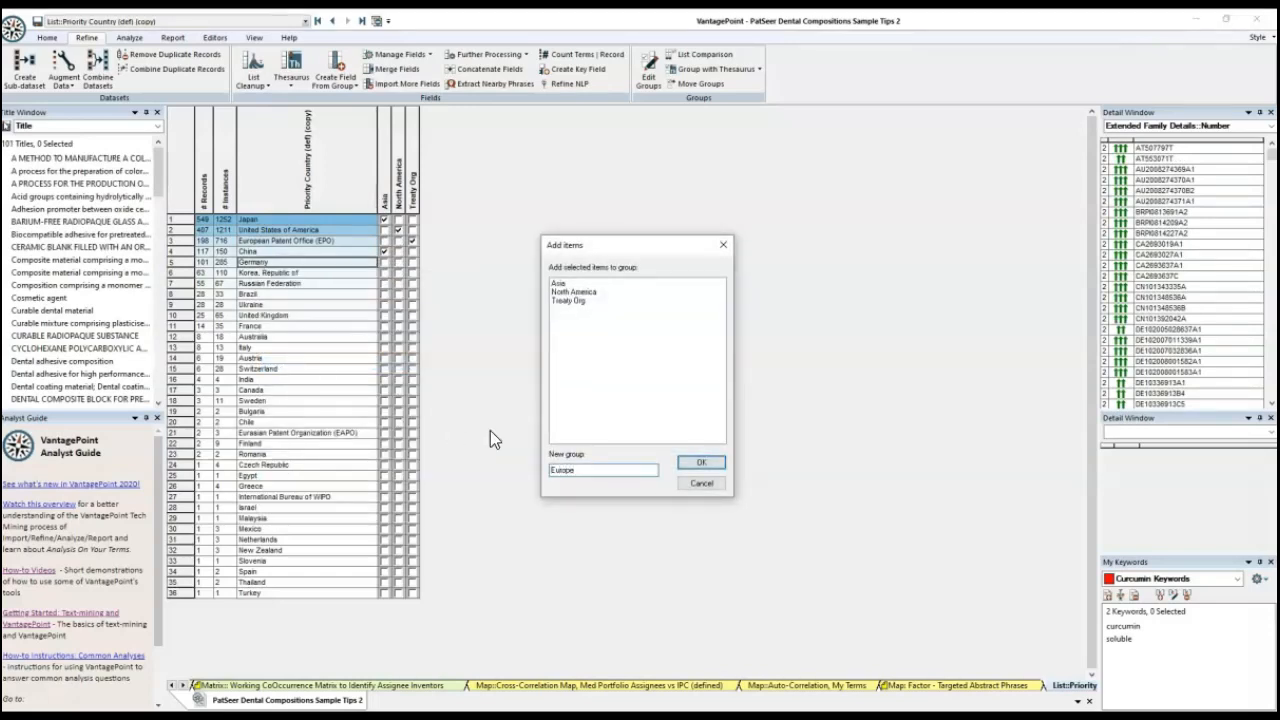
text(rope)
click(702, 463)
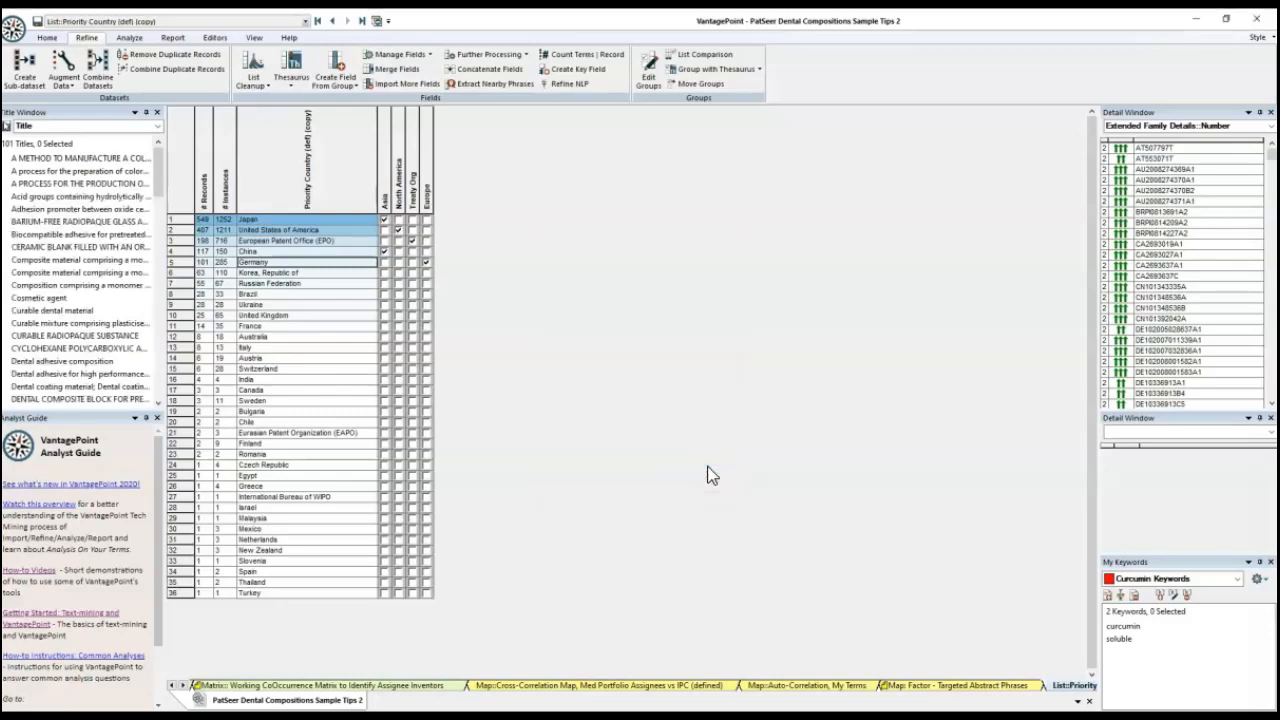
Assign Korea, Republic of to the Asia group and Russian Federation to the Europe group.
click(254, 273)
click(384, 274)
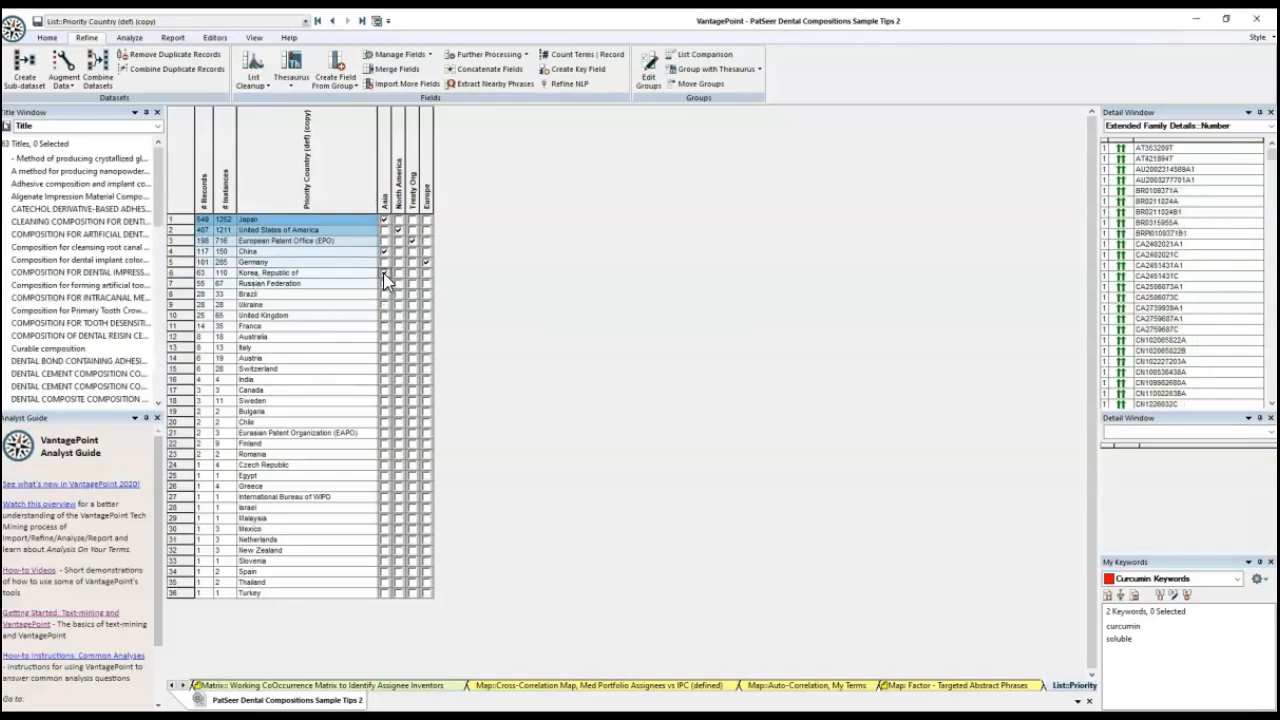
click(425, 285)
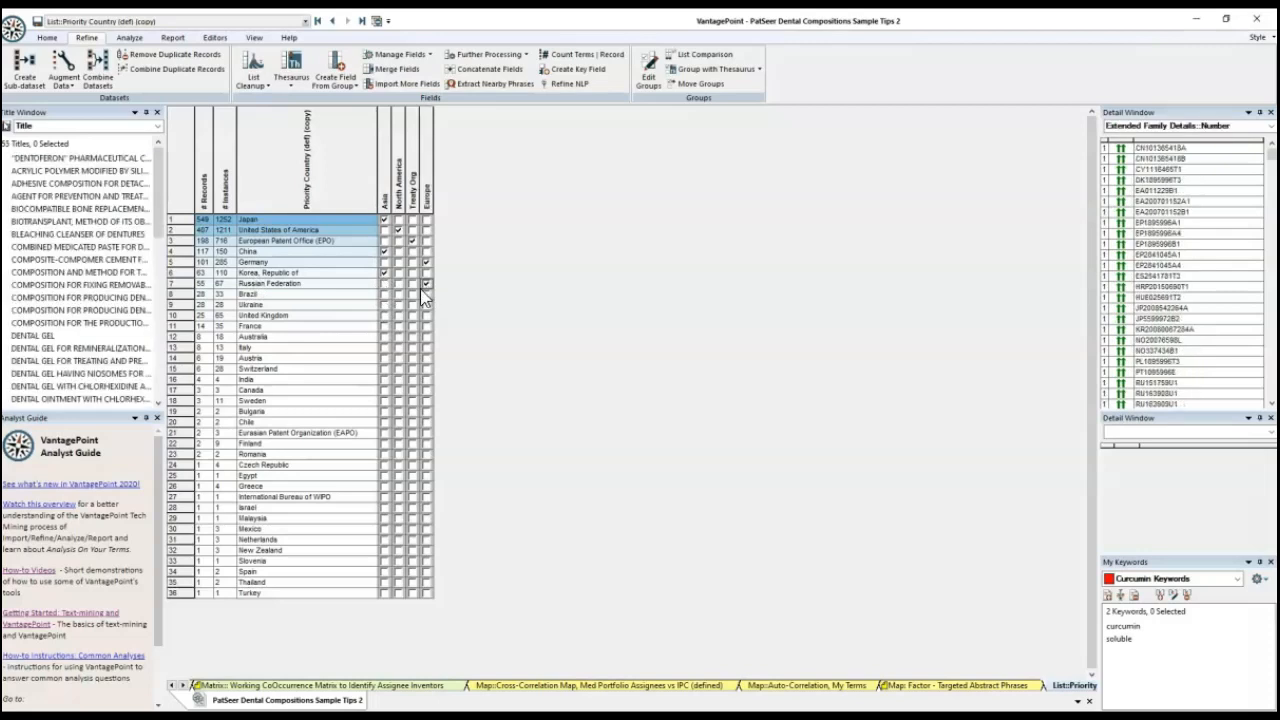
Add Brazil to a new group named South America.
right_click(279, 296)
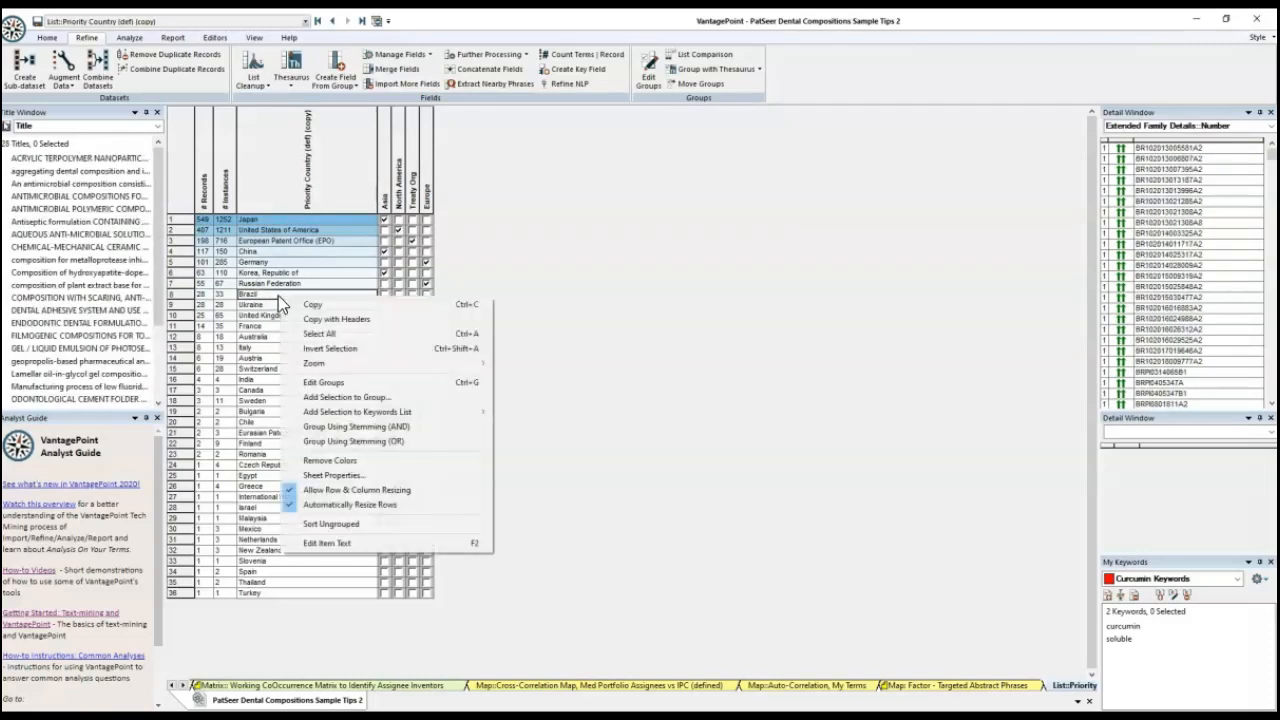
click(300, 396)
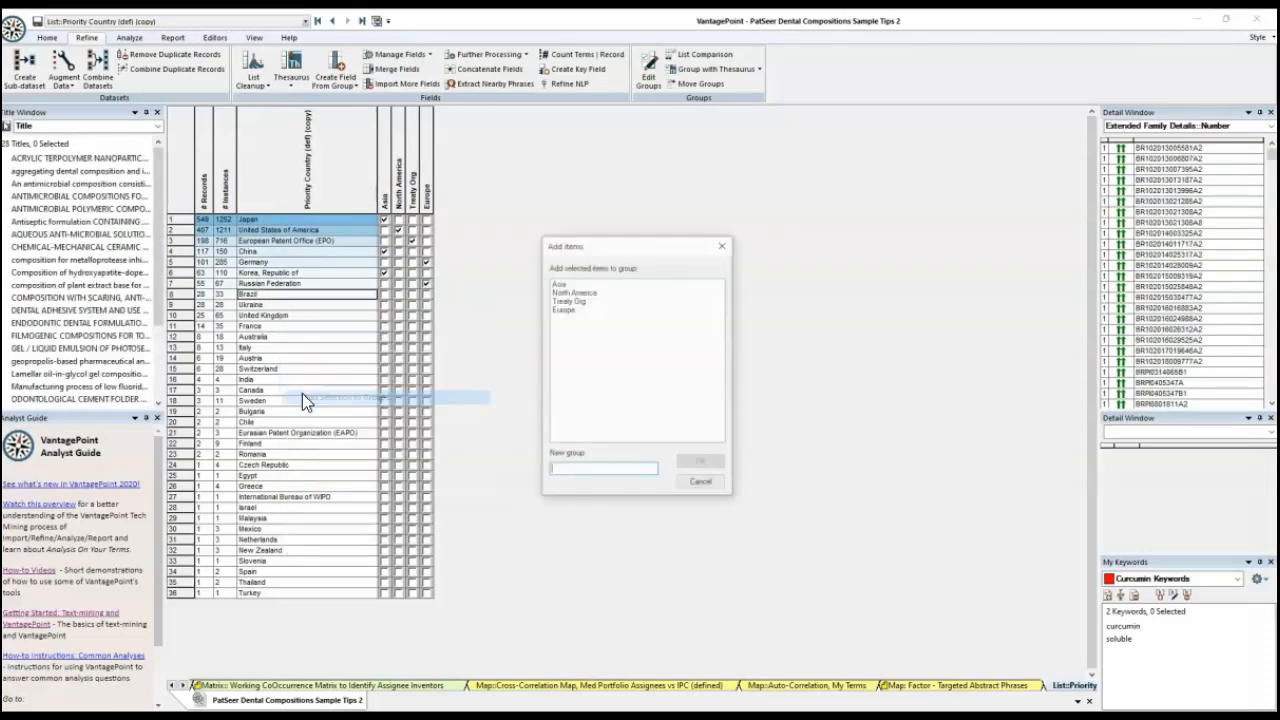
text(South America)
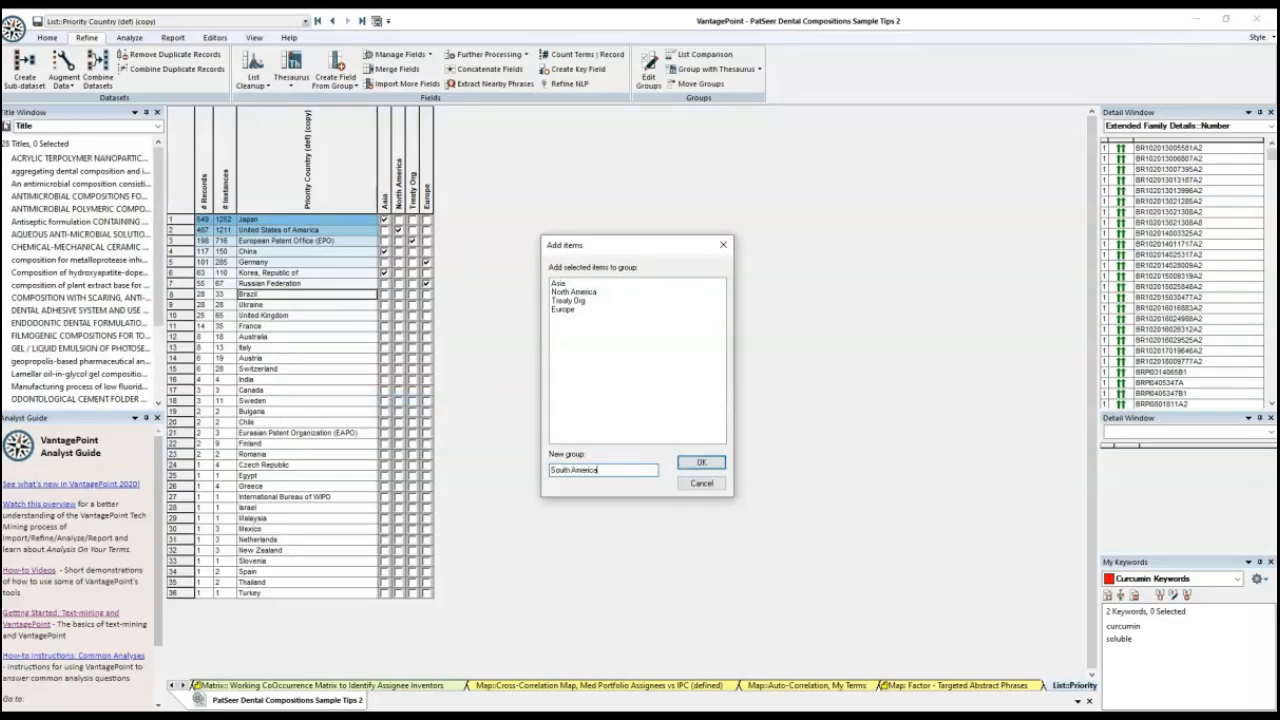
key(Return)
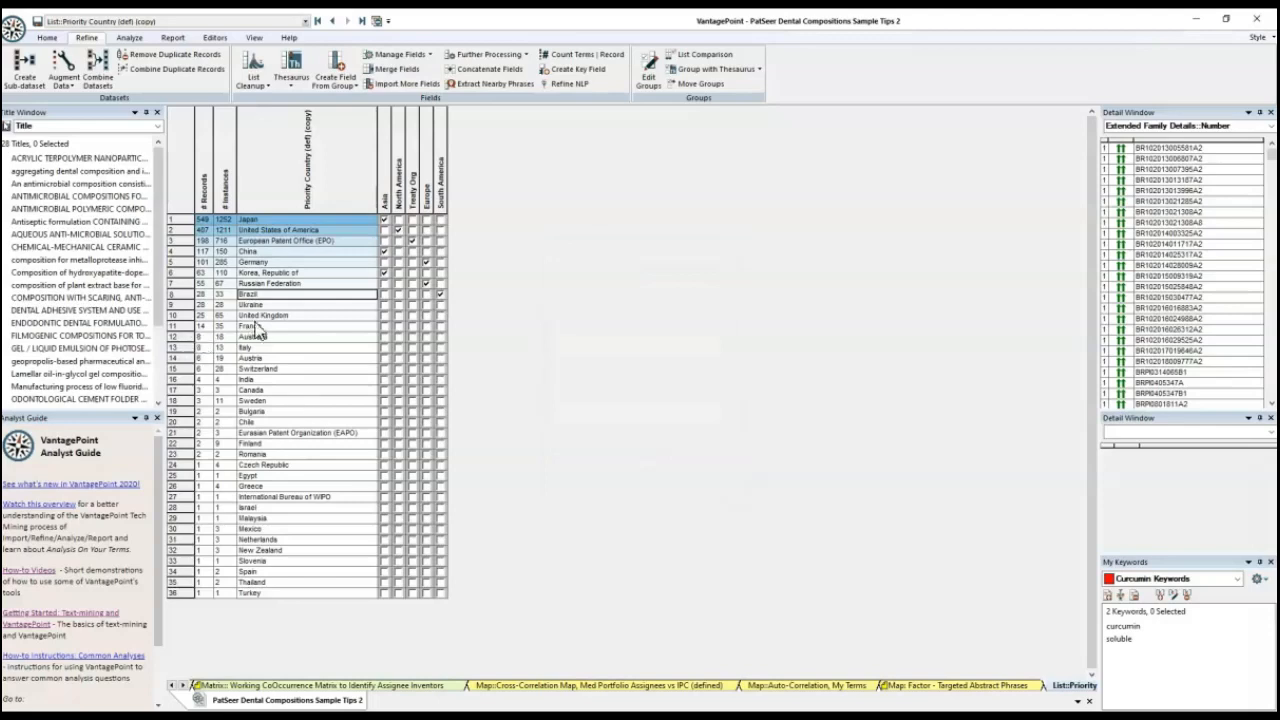
Add all countries from Ukraine through Switzerland to the existing Europe group at once.
drag(266, 314, 272, 373)
right_click(278, 365)
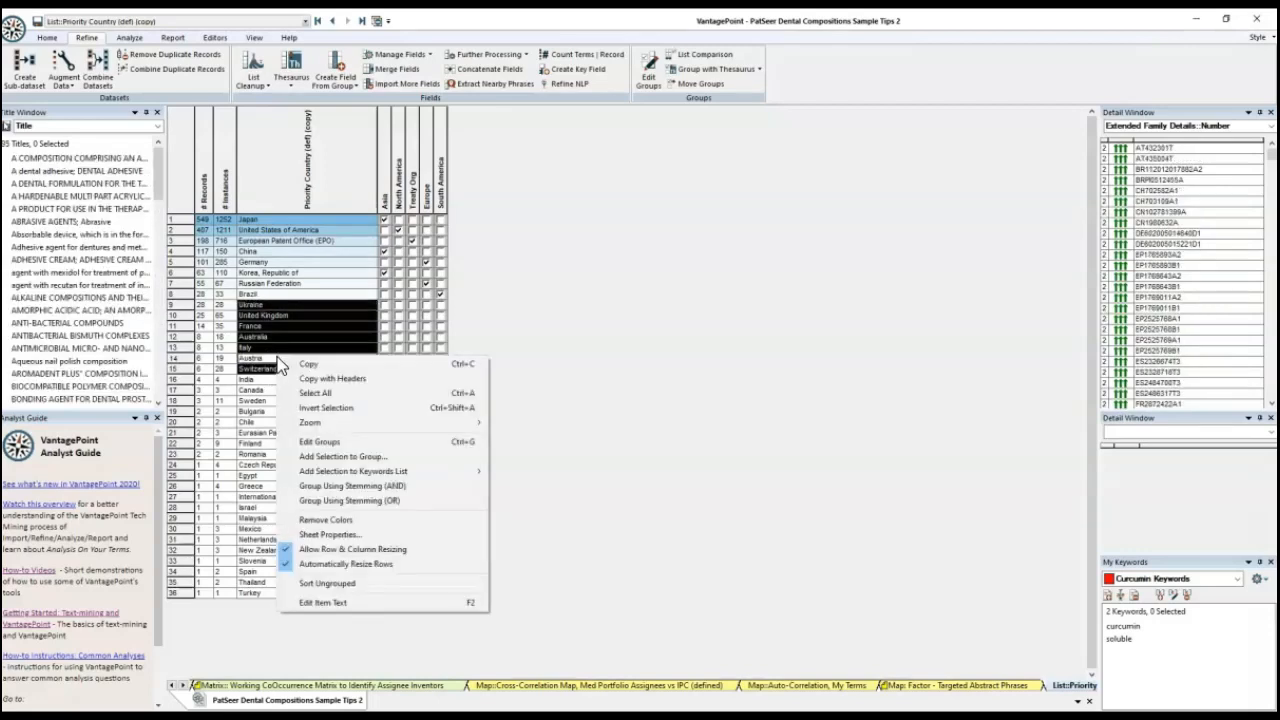
click(298, 457)
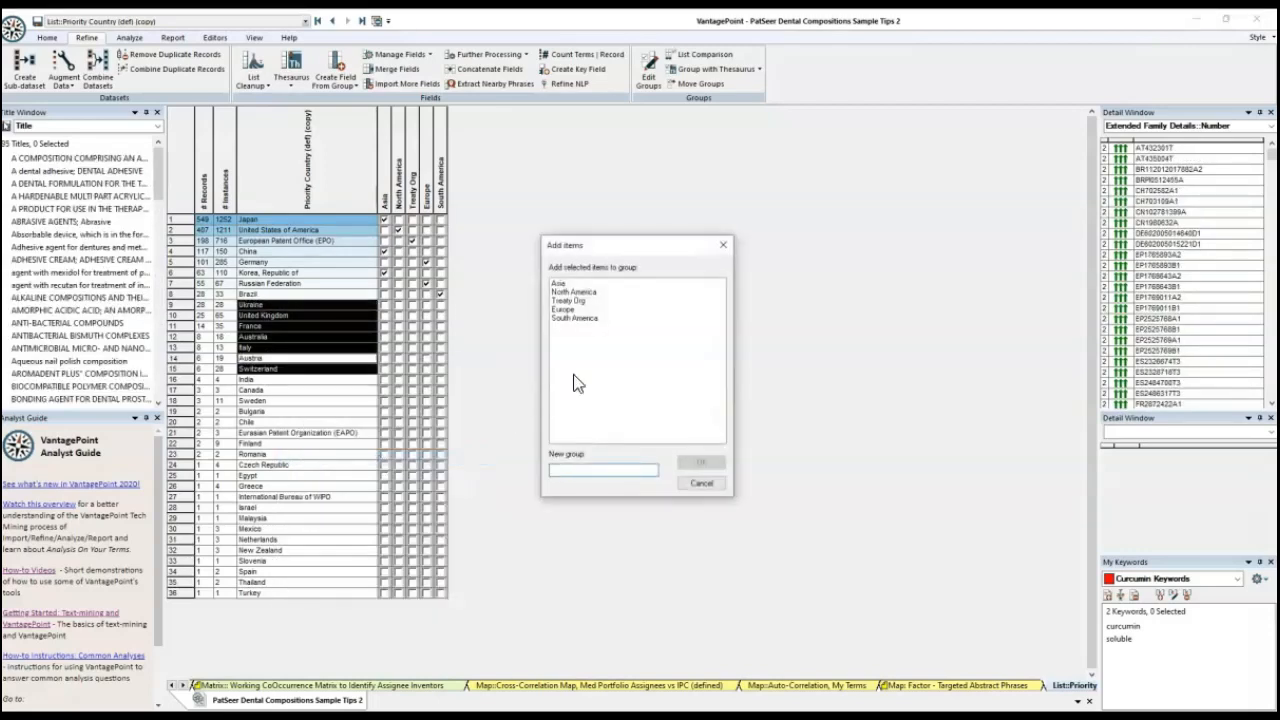
click(561, 309)
click(696, 466)
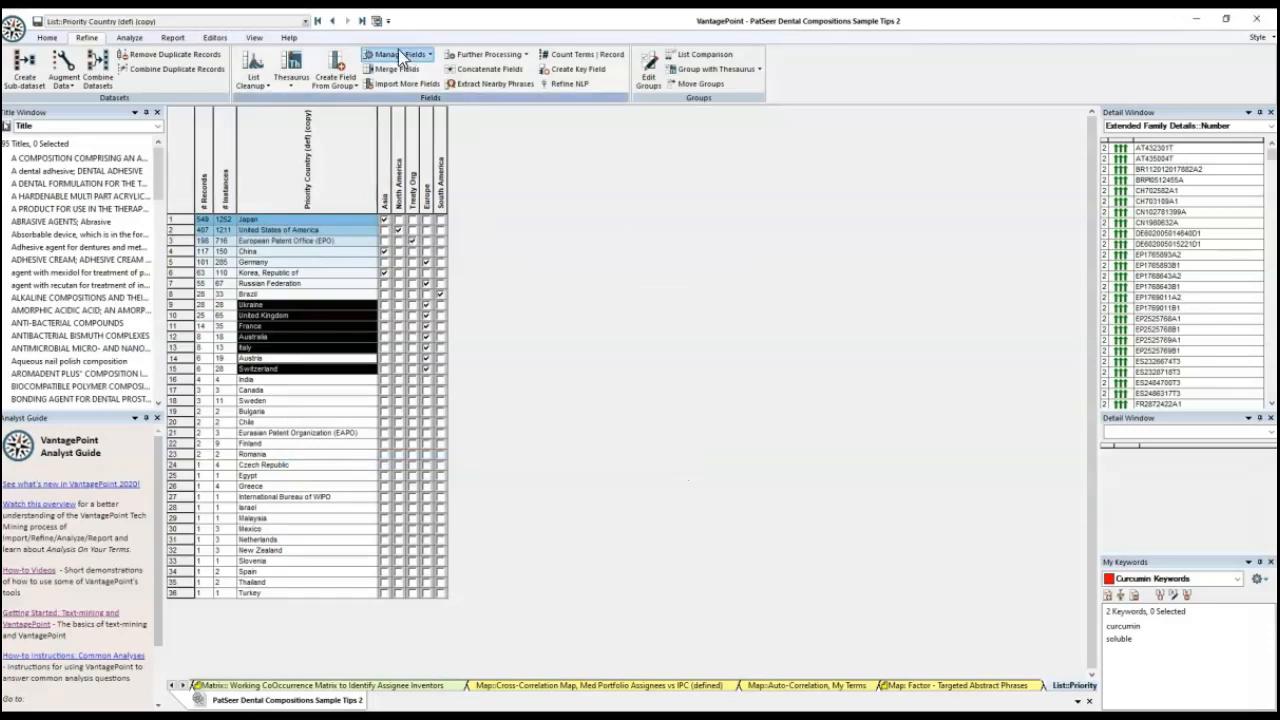
Create the field Priority Country (def) - Group Names from all group names of the original Priority Country (def) list, removing empty items.
click(318, 20)
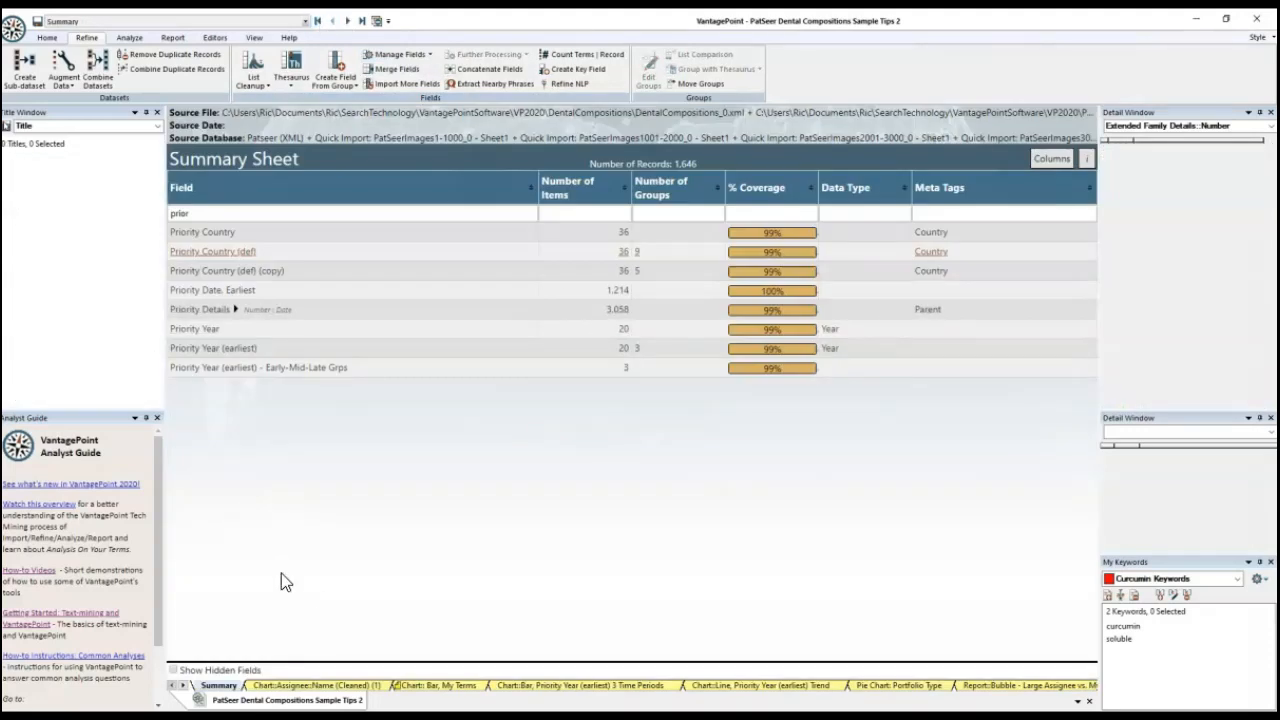
double_click(222, 258)
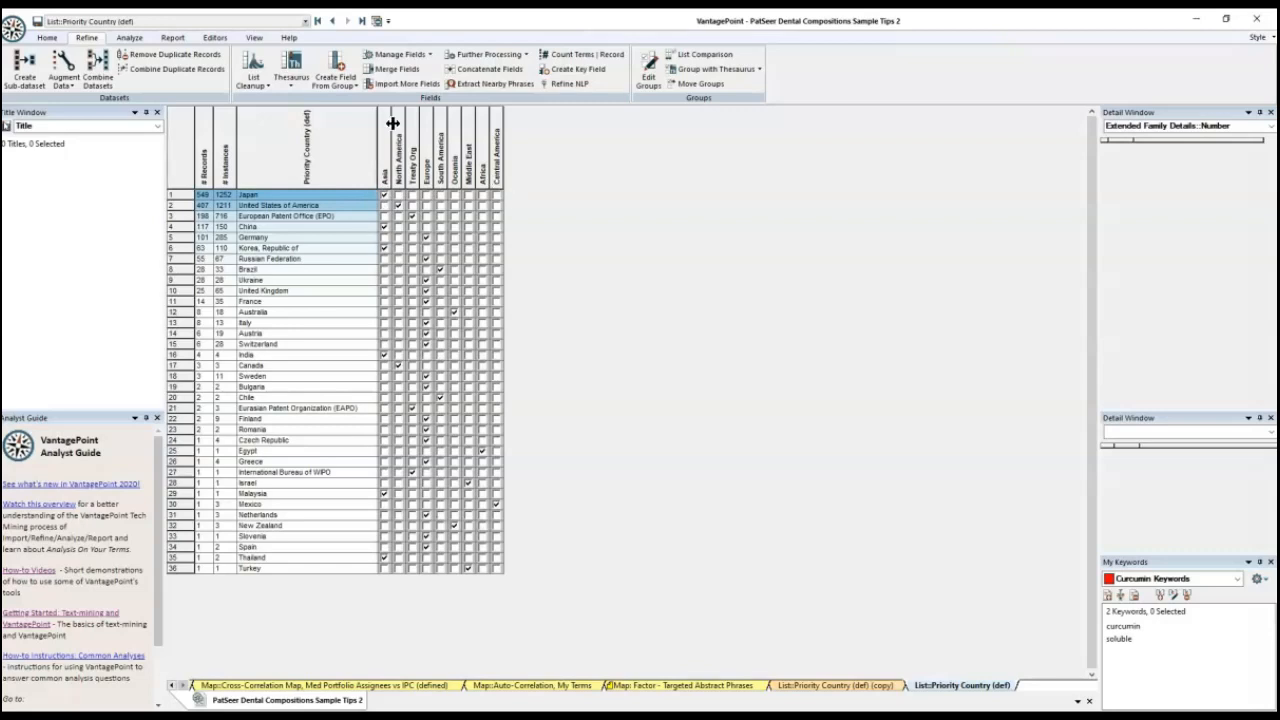
click(336, 84)
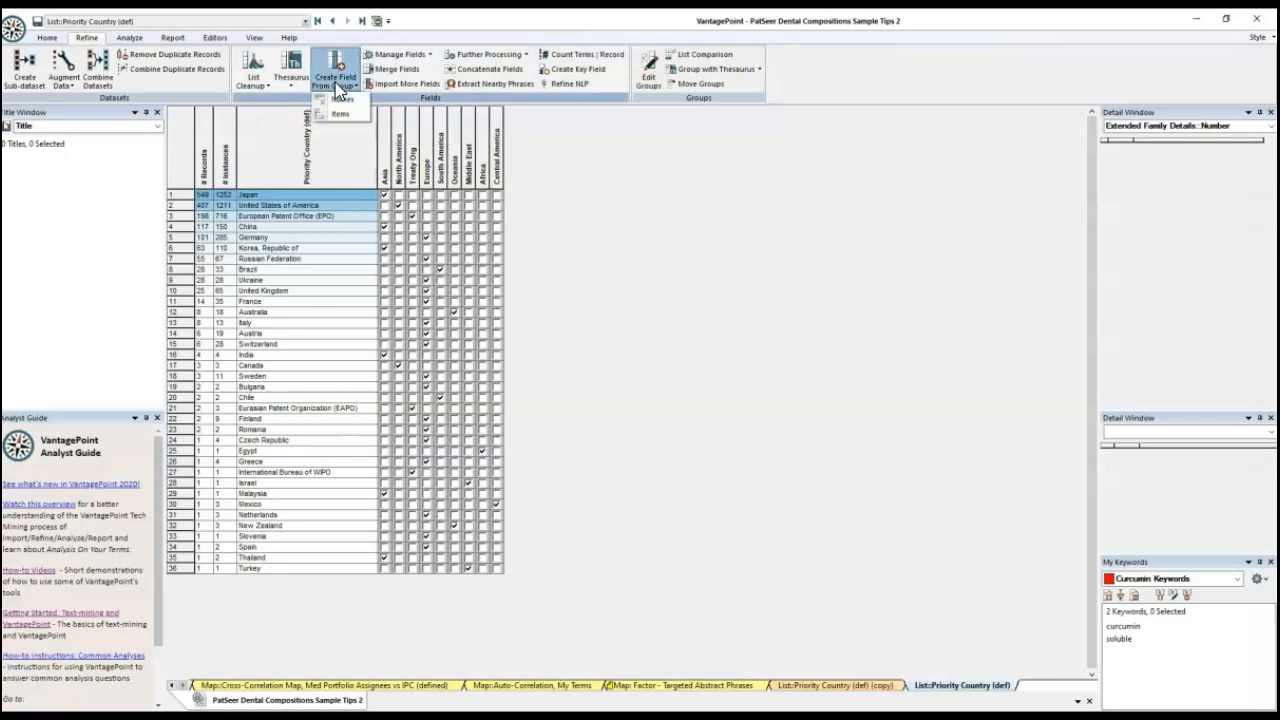
click(341, 100)
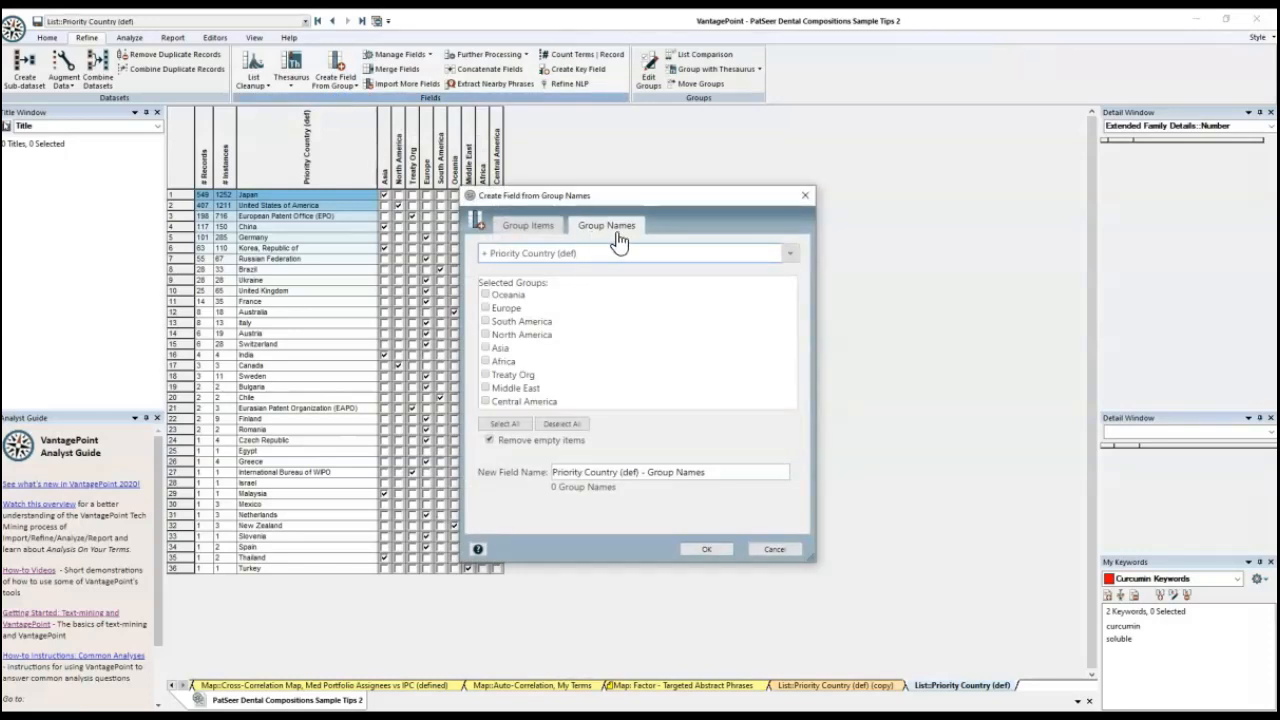
click(704, 474)
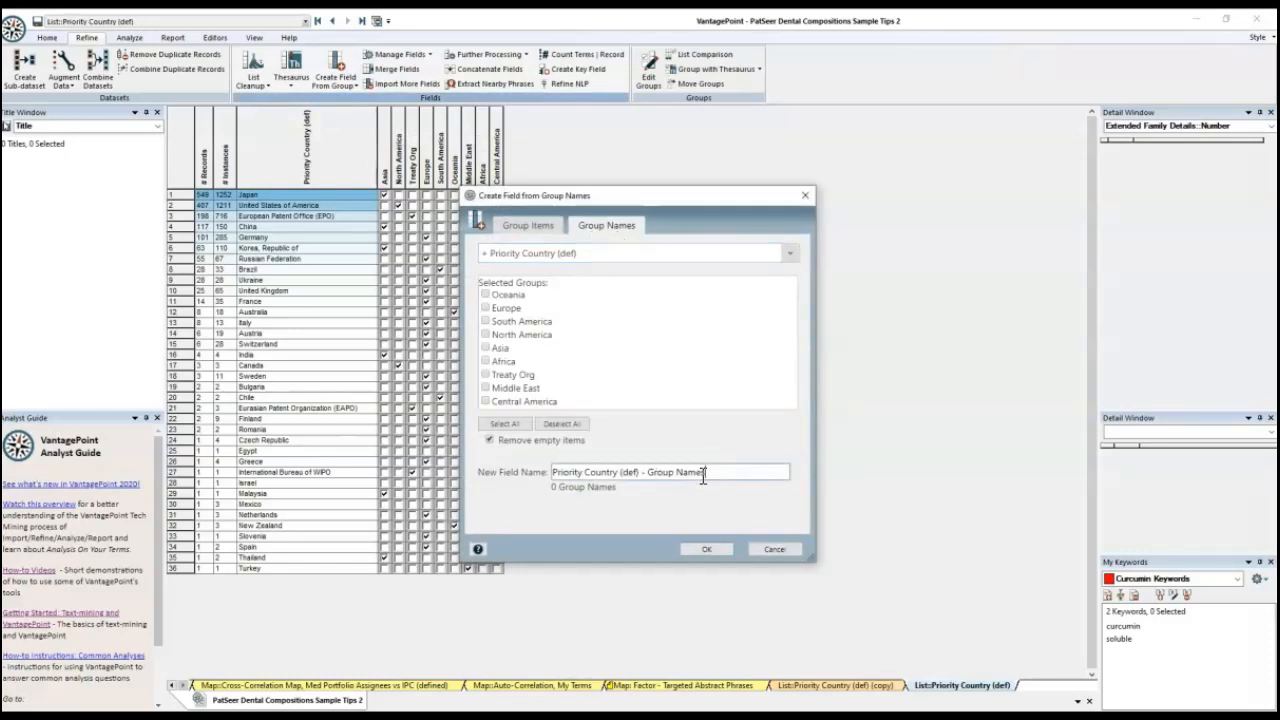
key(BackSpace)
key(BackSpace)
key(BackSpace)
key(BackSpace)
key(BackSpace)
key(BackSpace)
key(BackSpace)
key(BackSpace)
text(REGIONS)
click(504, 424)
click(706, 550)
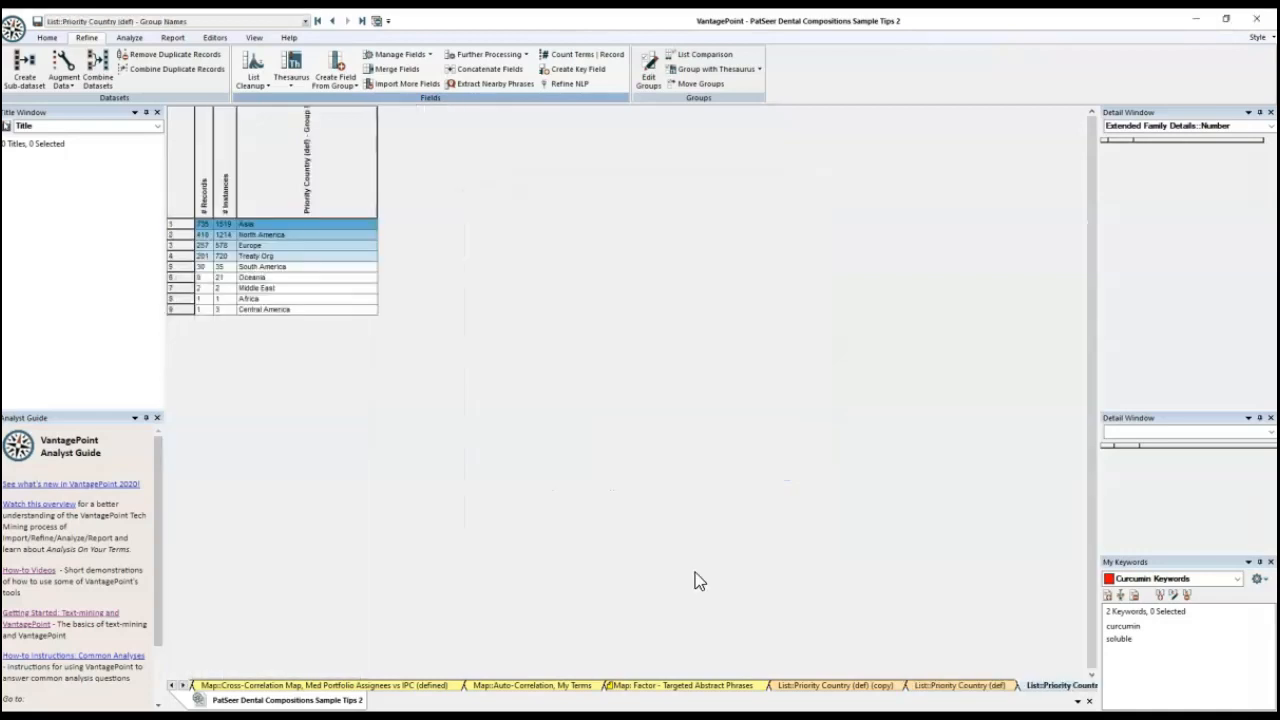
Select the North America, Europe and Treaty Org rows in the group names list to view their records.
drag(267, 222, 263, 285)
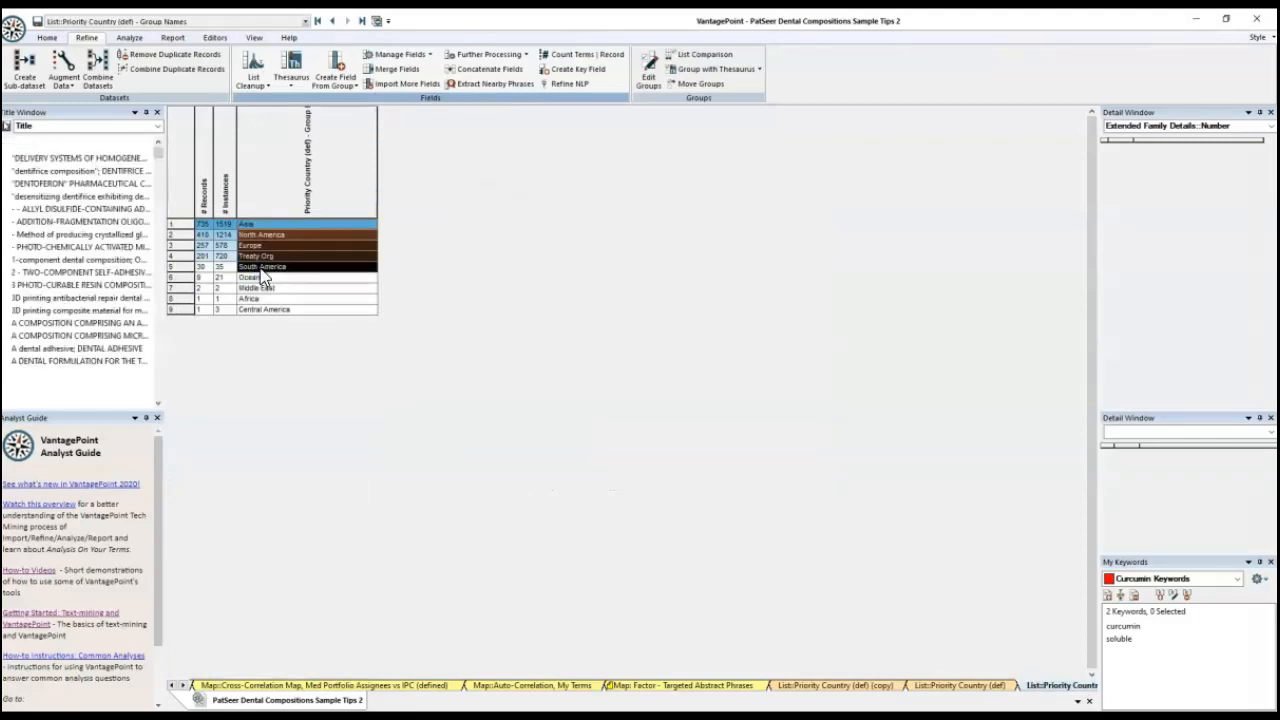
drag(262, 232, 265, 261)
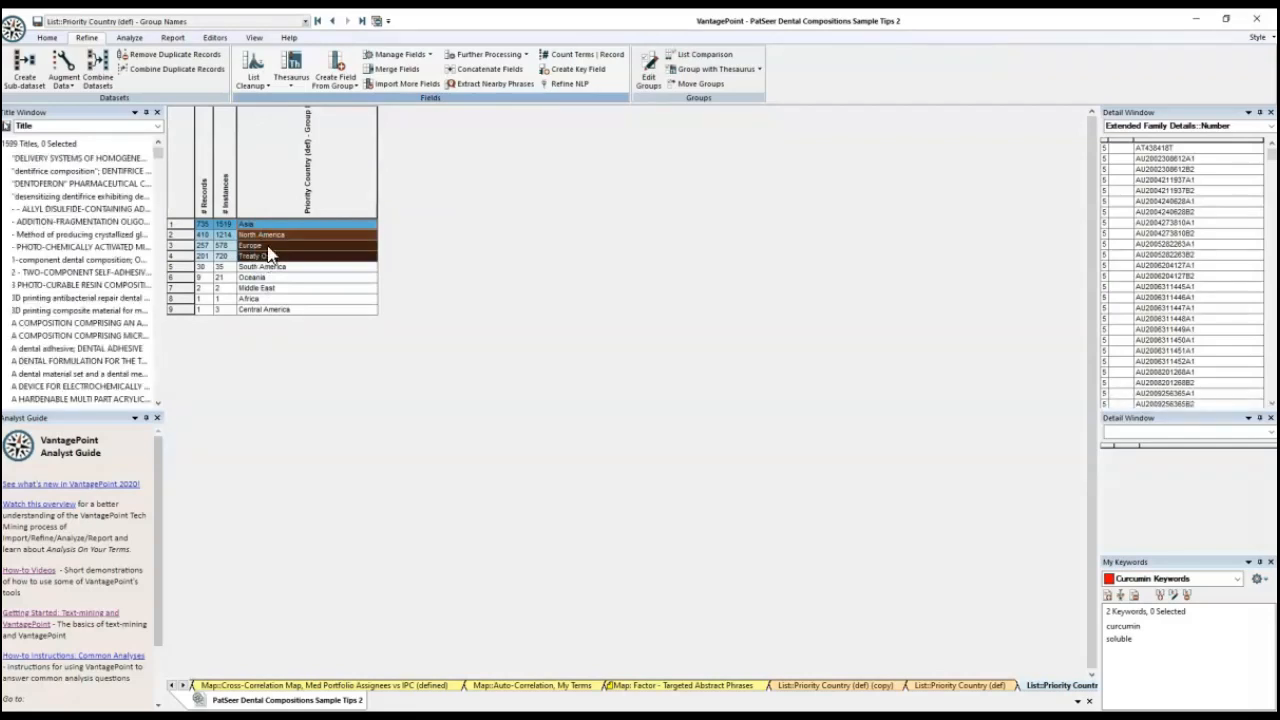
Create a pie chart of the selected Asia, North America, Europe and Treaty Org groups and enlarge its data titles' font to 15.
click(174, 39)
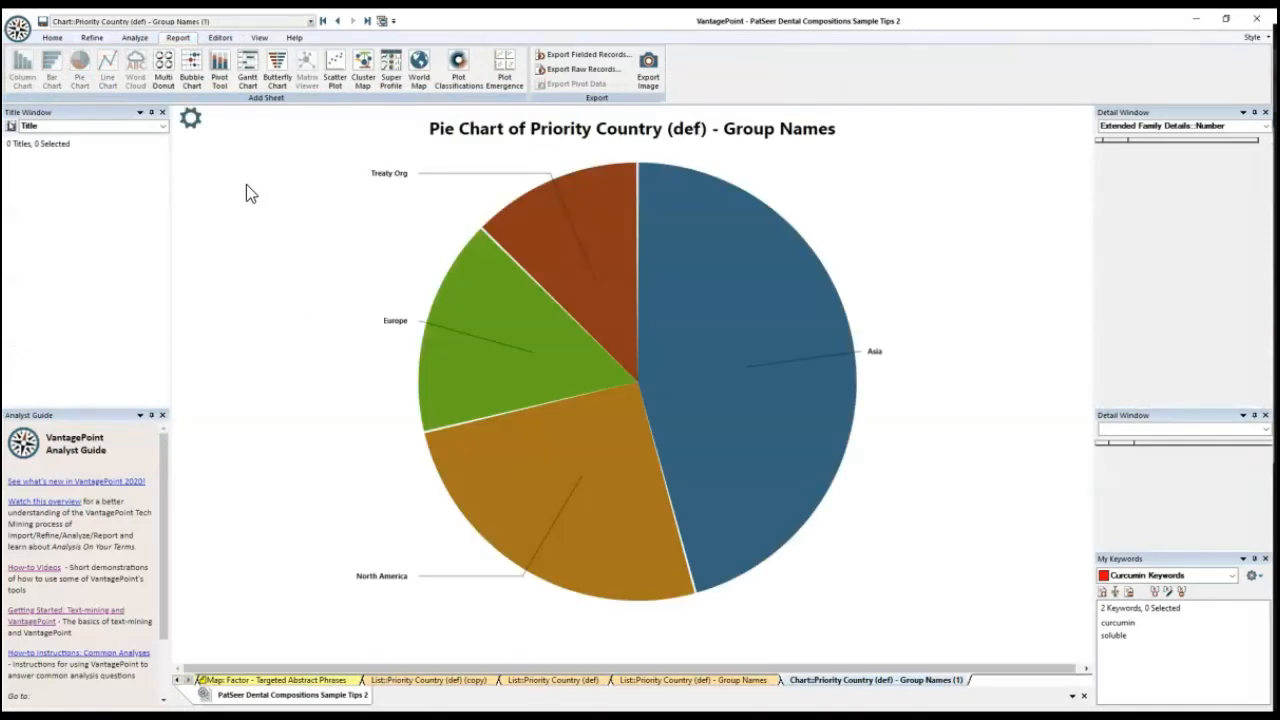
click(191, 123)
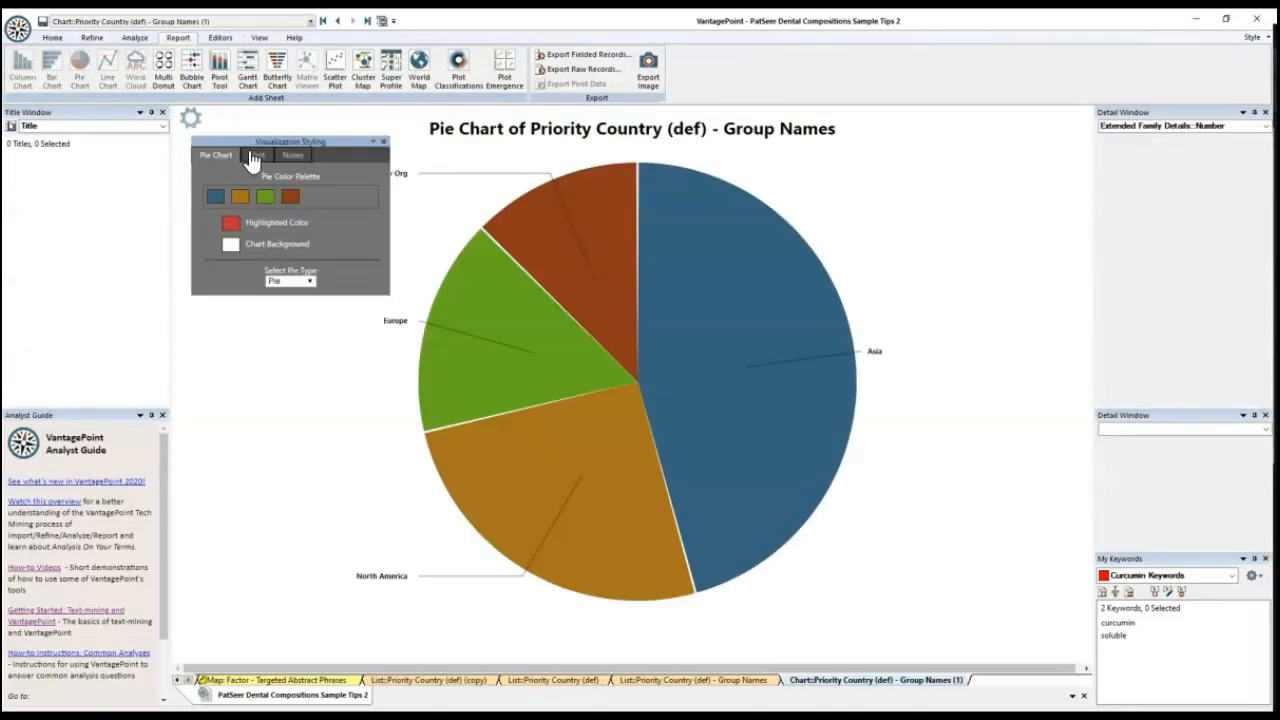
click(257, 155)
click(253, 293)
click(253, 293)
click(253, 293)
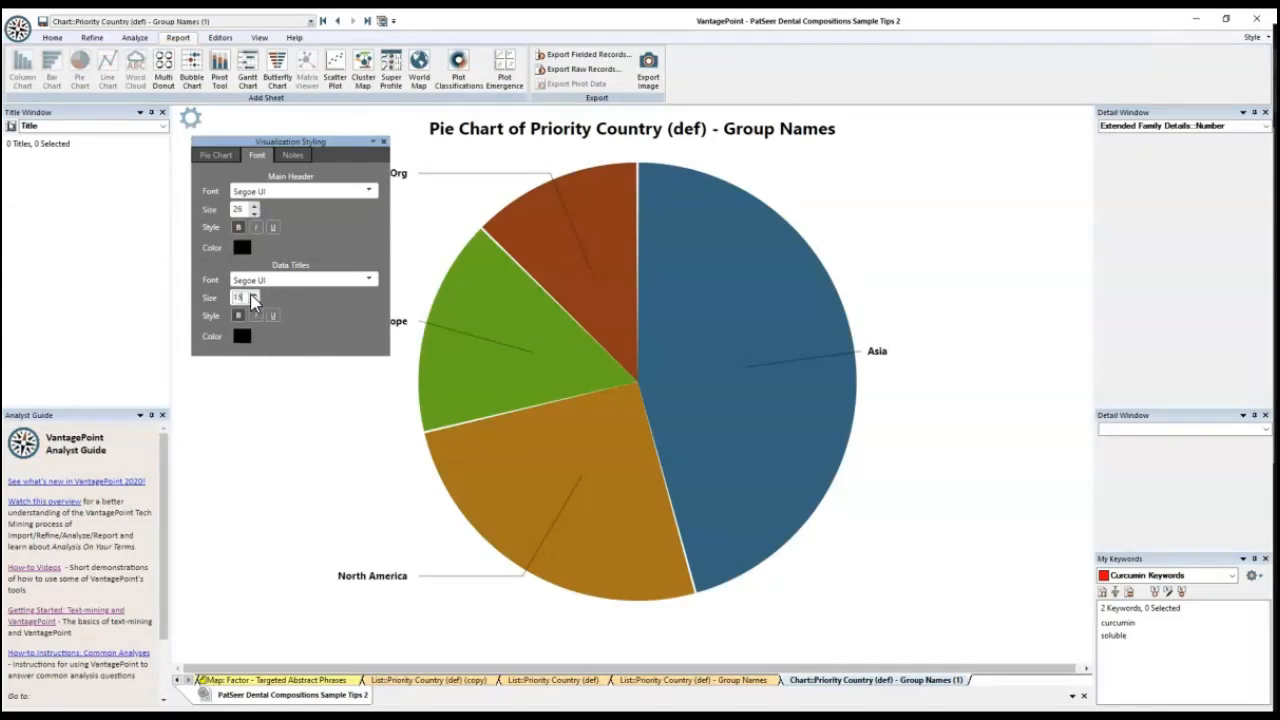
click(384, 143)
Replace the pie chart's title with KEY REGIONS.
mouse_move(425, 126)
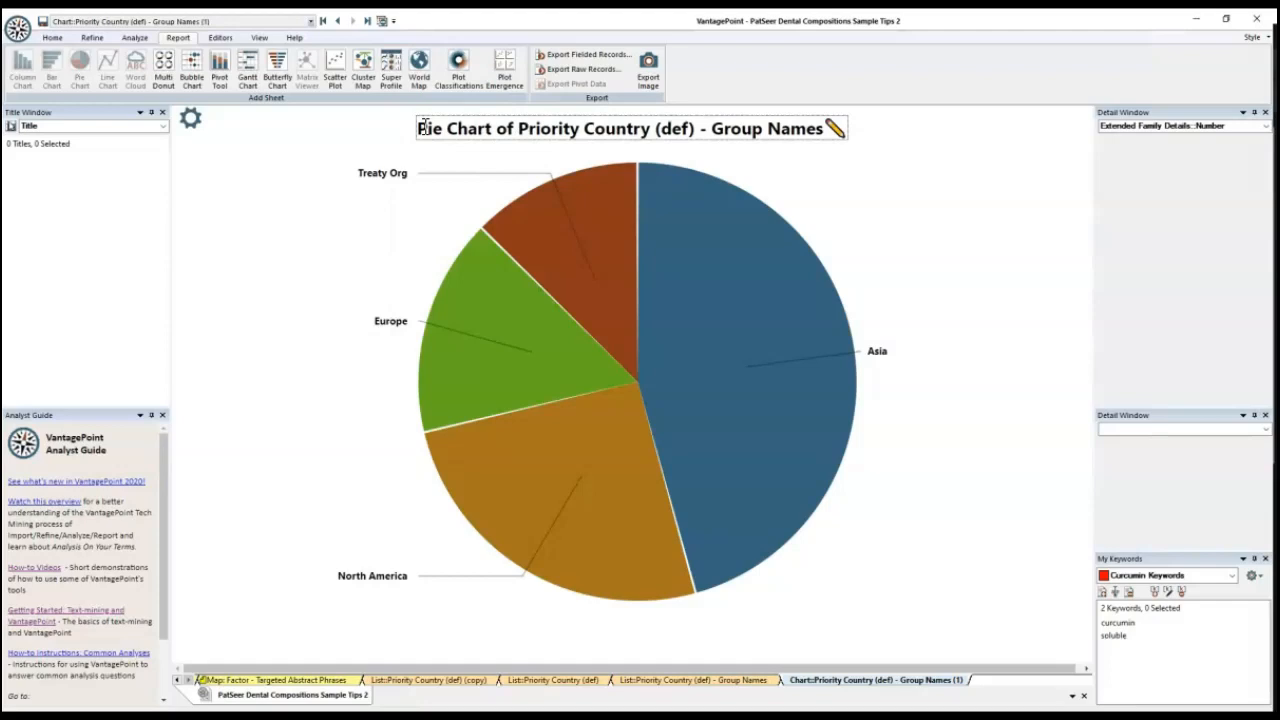
drag(425, 126, 883, 134)
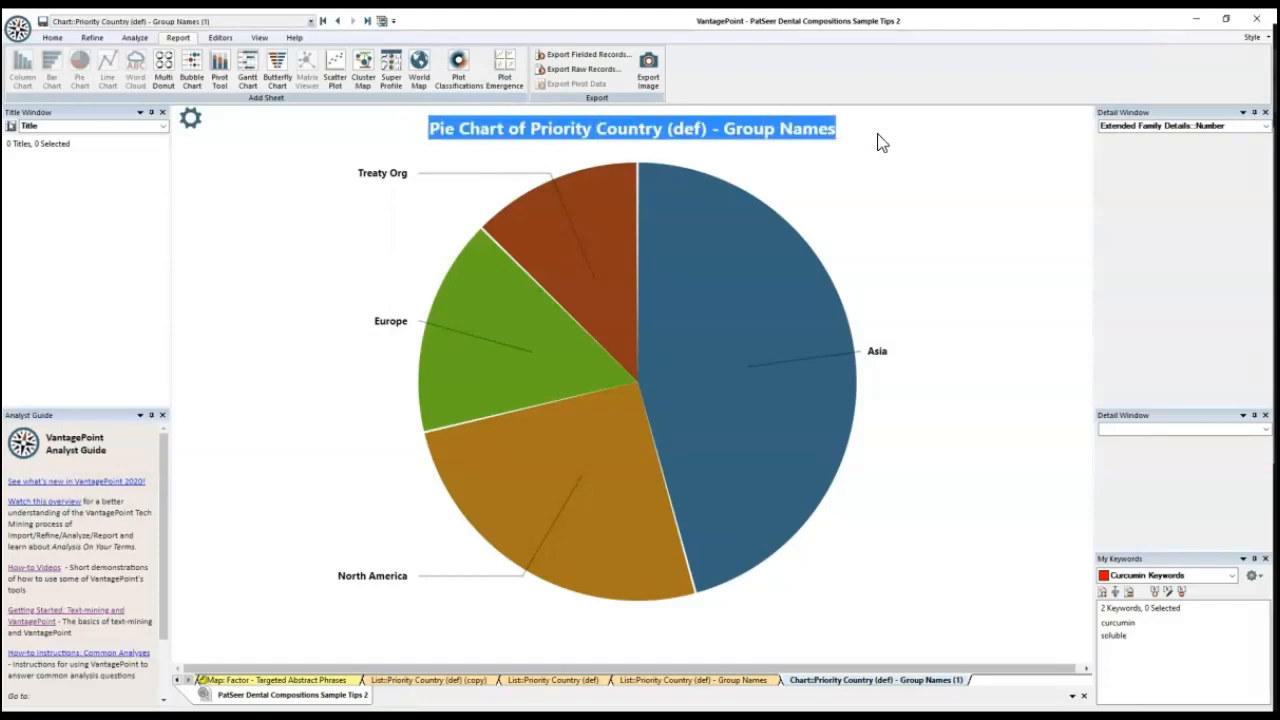
text(k)
key(BackSpace)
text(KEY REGIONS)
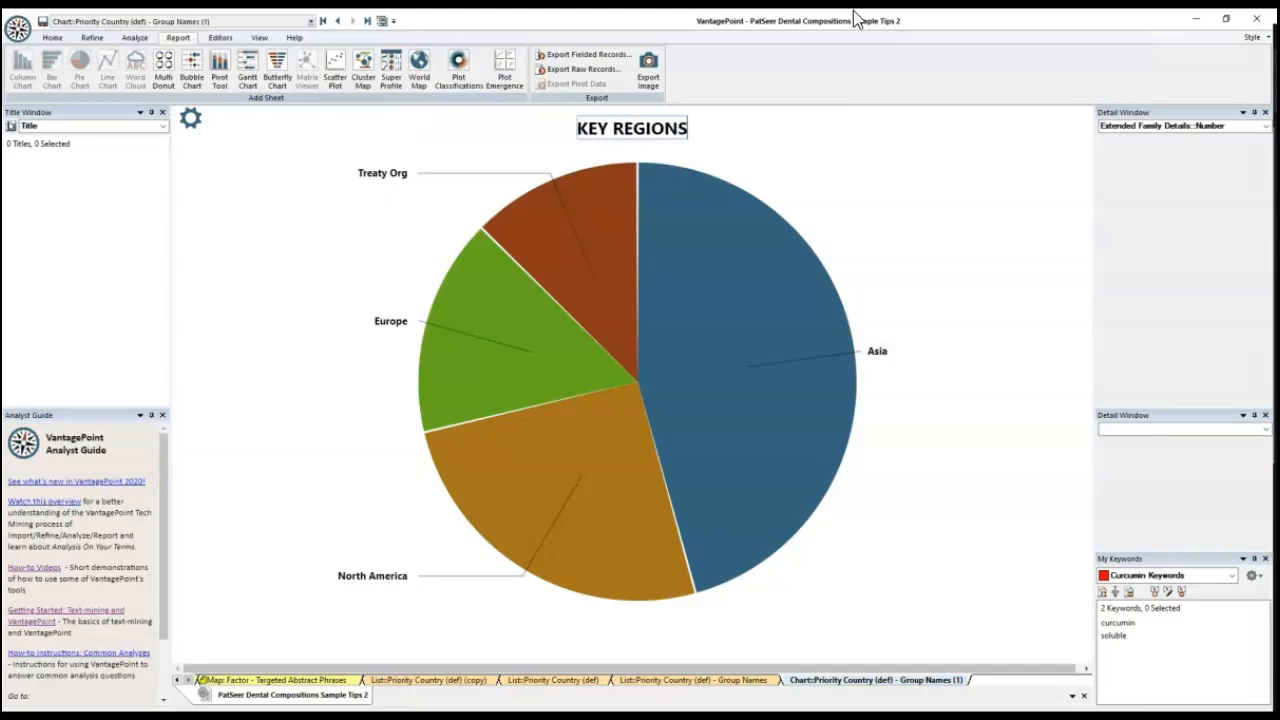
key(Return)
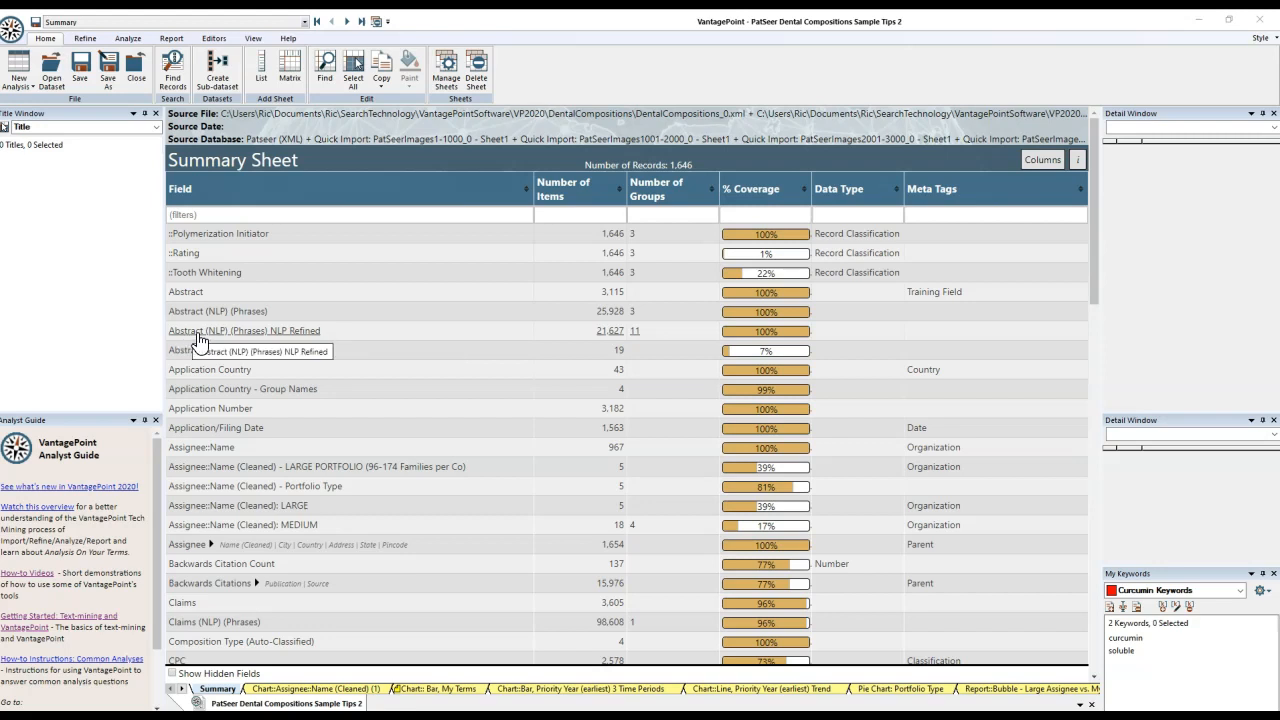
Open the Abstract (NLP) (Phrases) NLP Refined list, examine the phrases in its Whitening Agent group, and return to the Summary sheet.
click(633, 342)
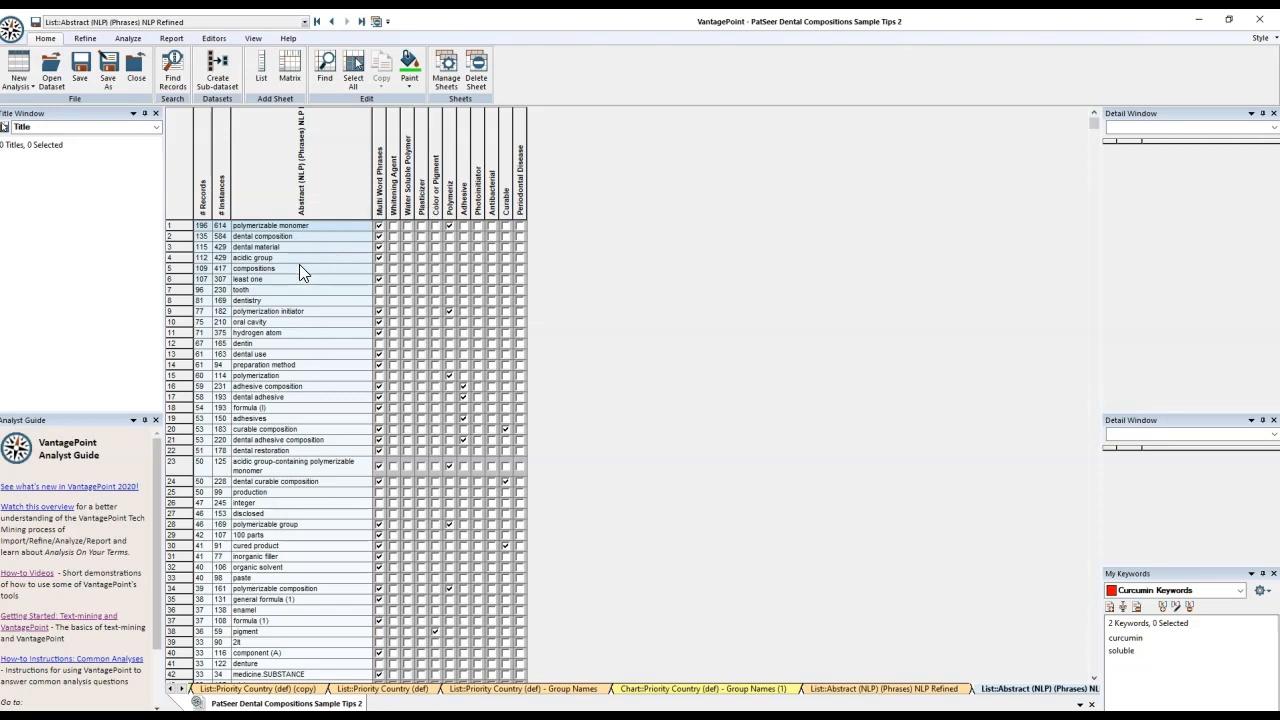
double_click(397, 133)
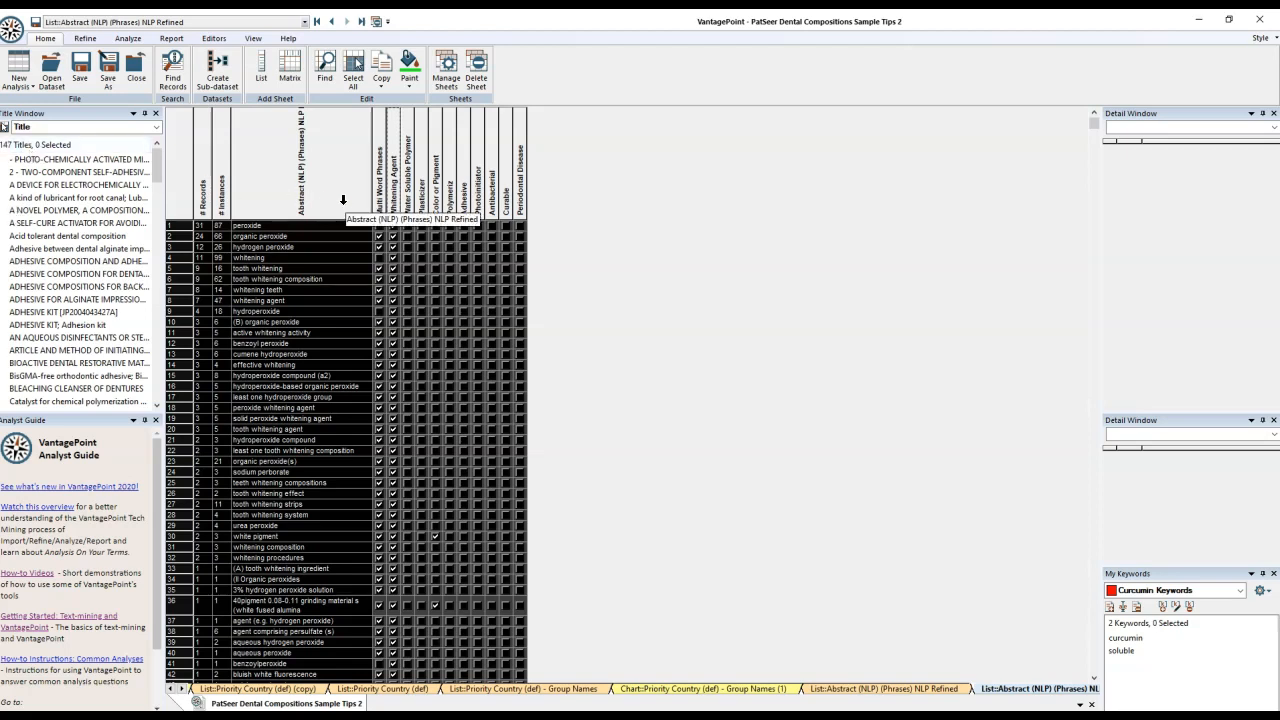
click(317, 21)
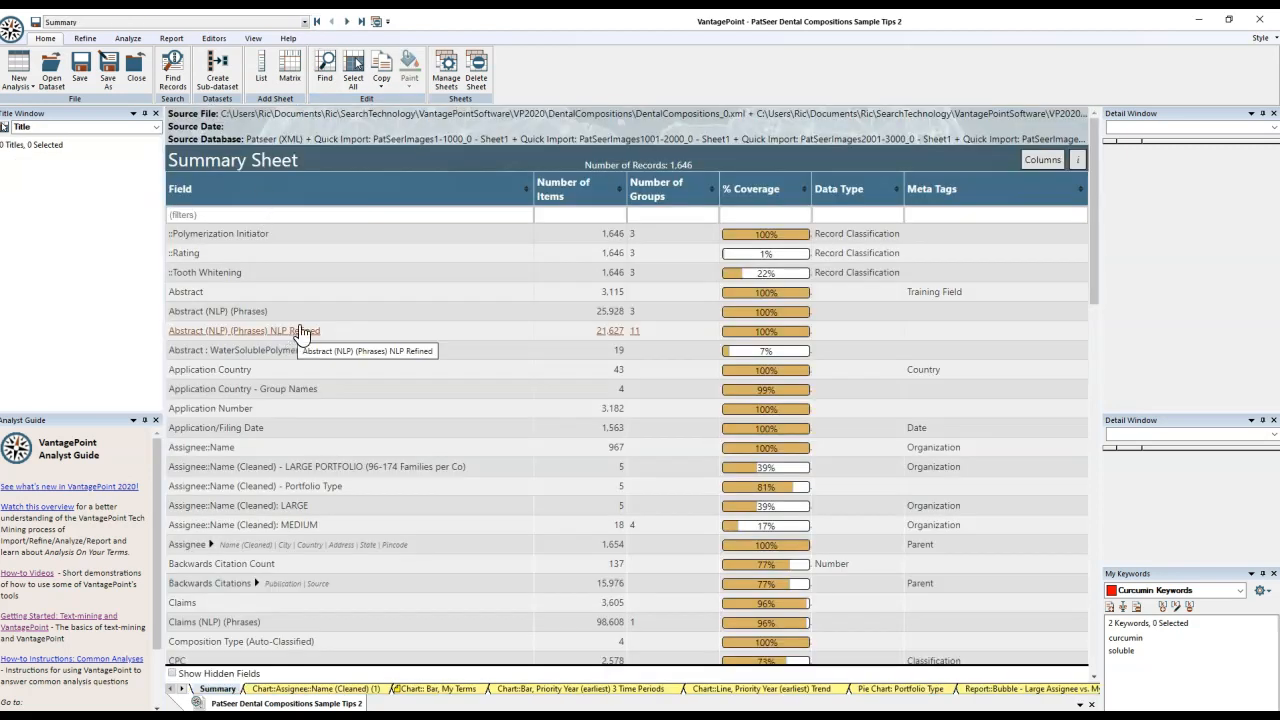
Copy the Abstract (NLP) (Phrases) NLP Refined field without its groups, keeping the suggested name.
right_click(210, 331)
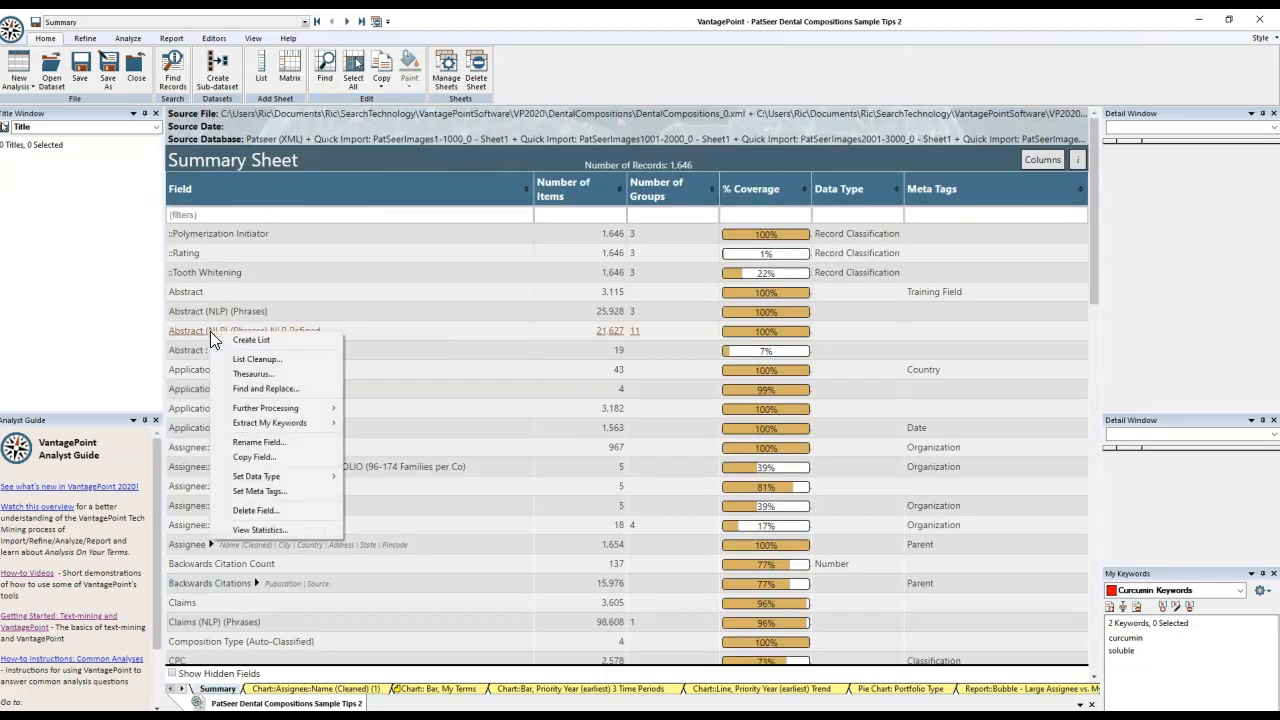
click(230, 457)
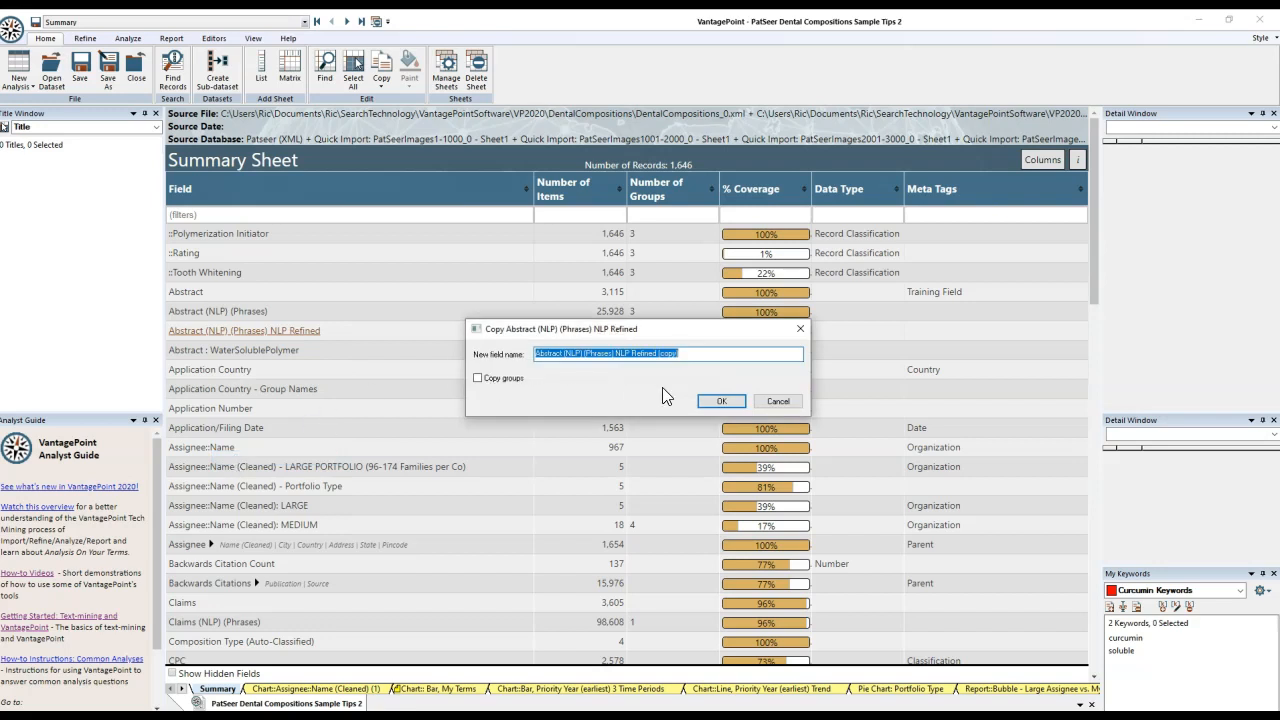
click(708, 401)
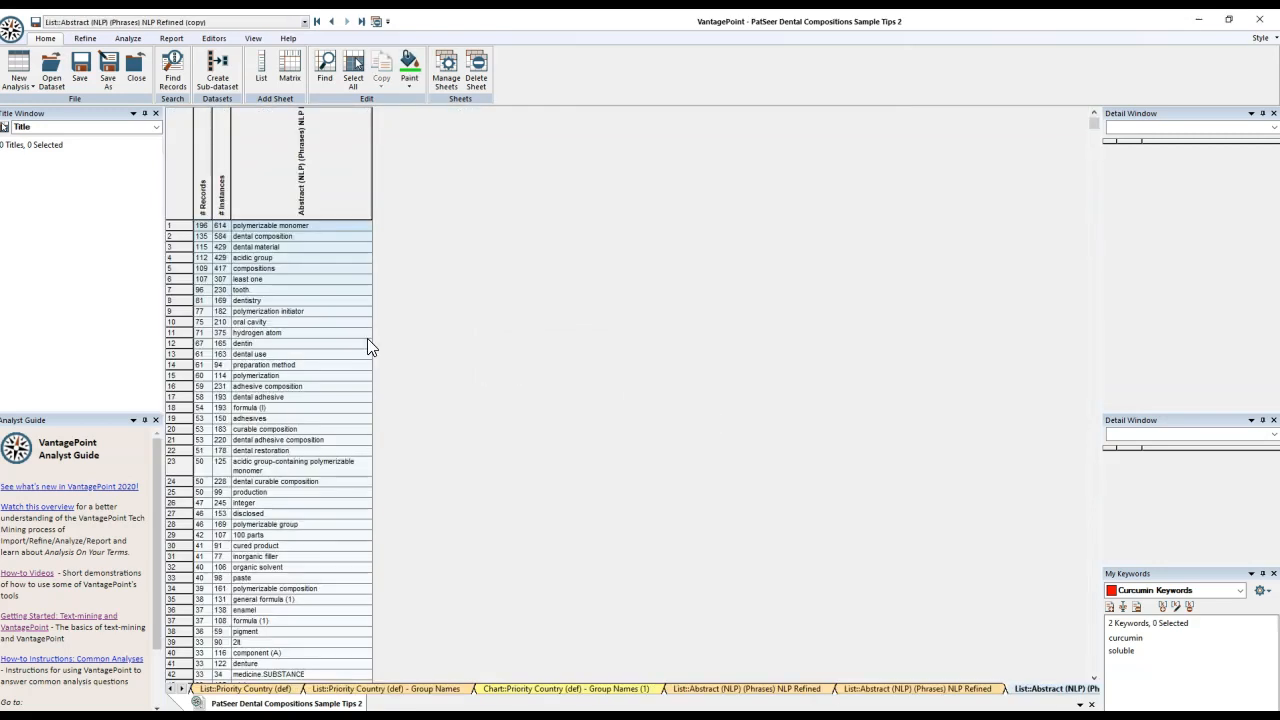
Open Find on the copied phrase list and examine its advanced options and available search operators.
key(ctrl+f)
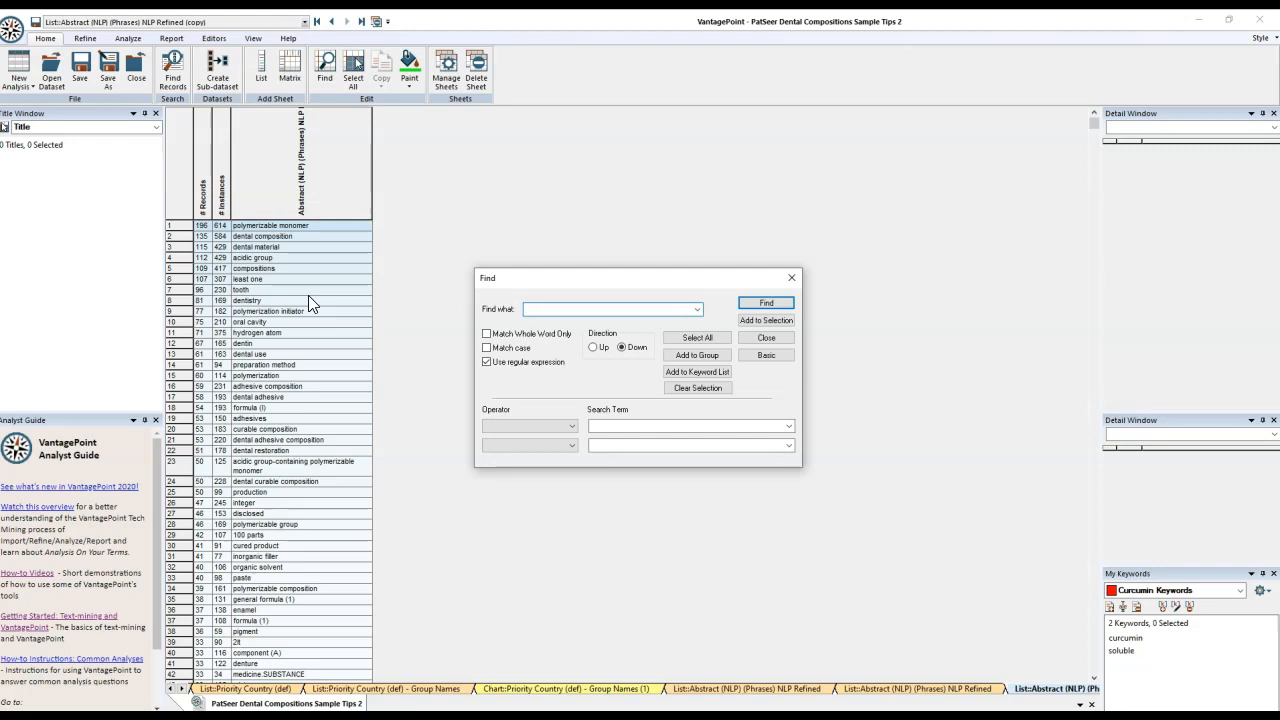
click(773, 351)
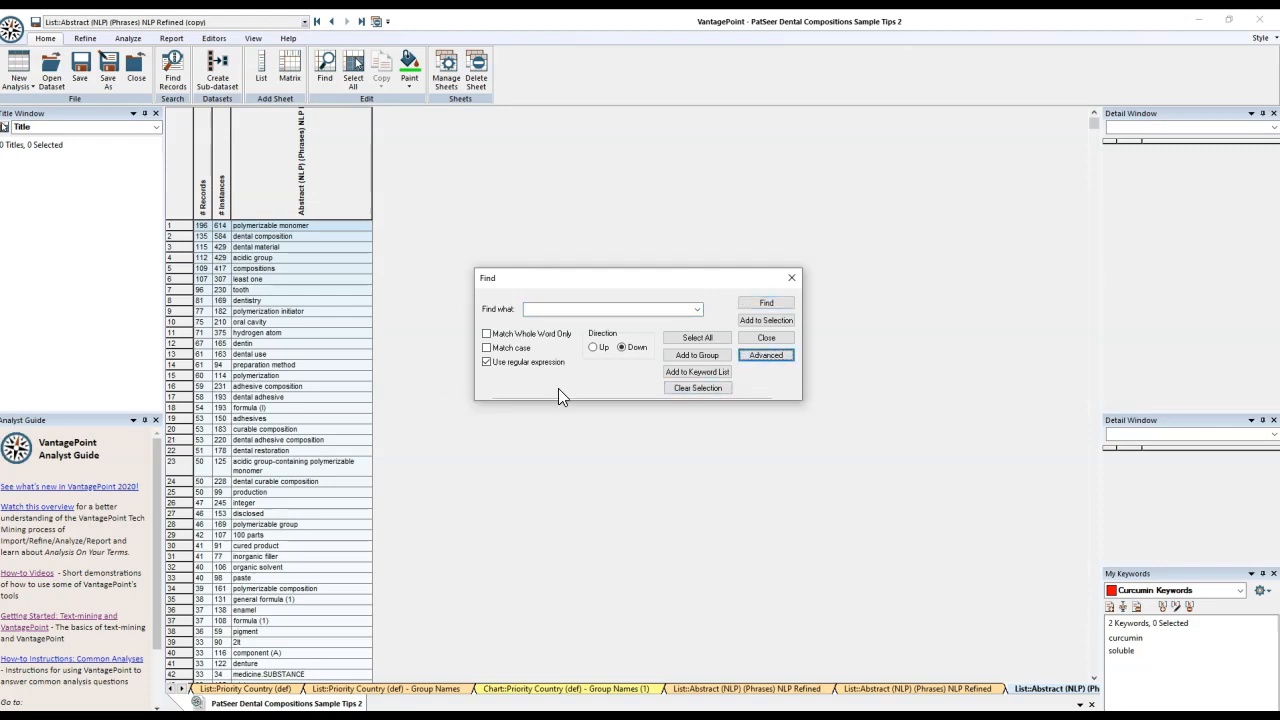
click(761, 356)
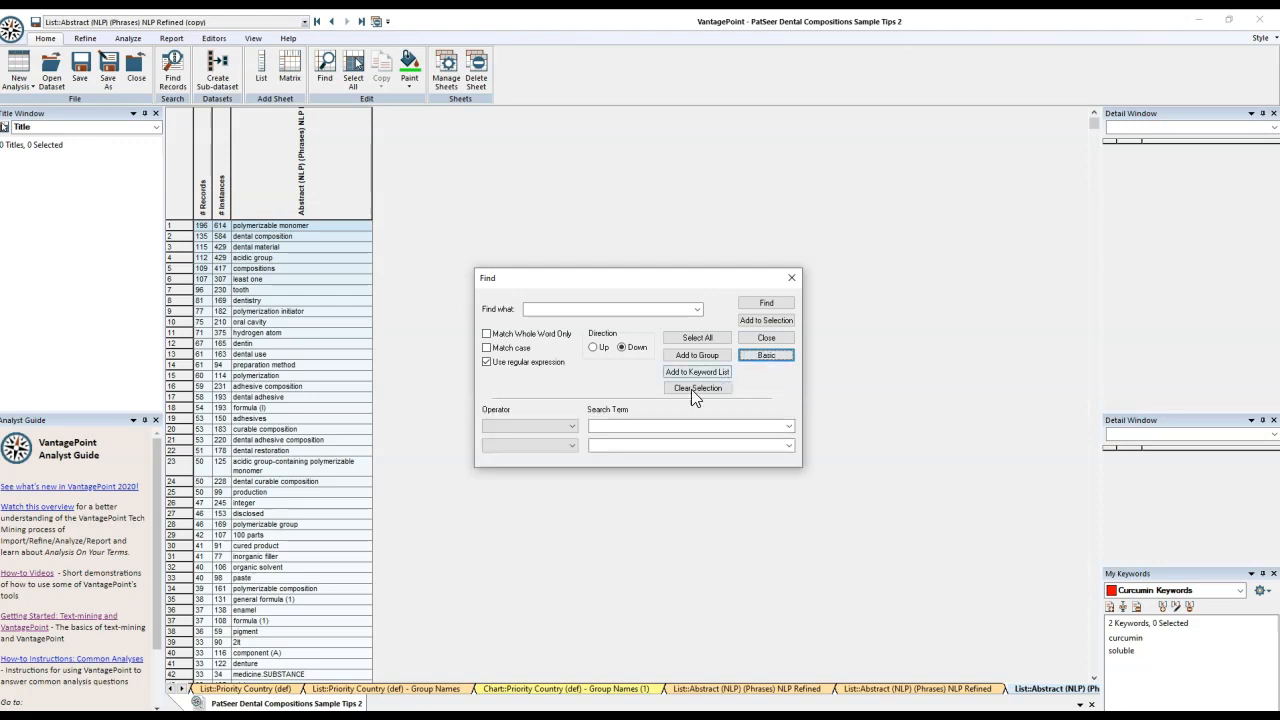
click(572, 427)
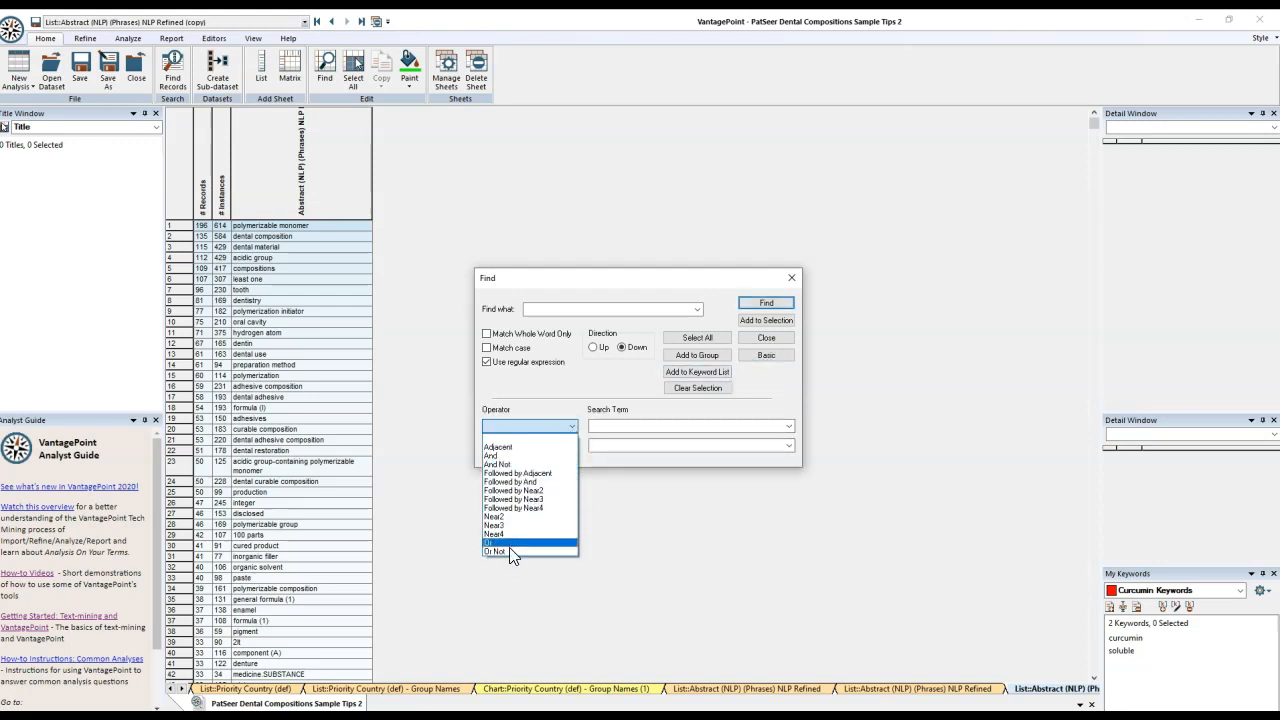
Find all phrases containing peroxide, add them to a new group named Whitening Agents, and clear the selection.
click(620, 310)
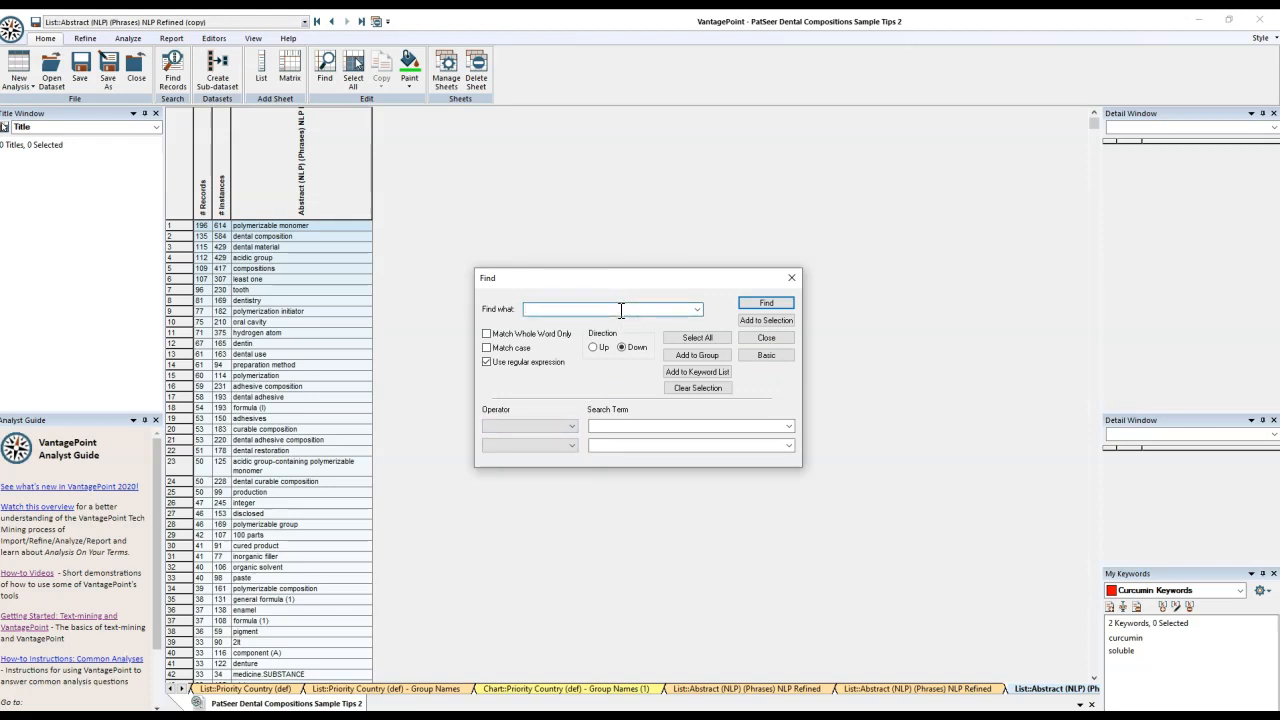
text(peroxide)
click(726, 343)
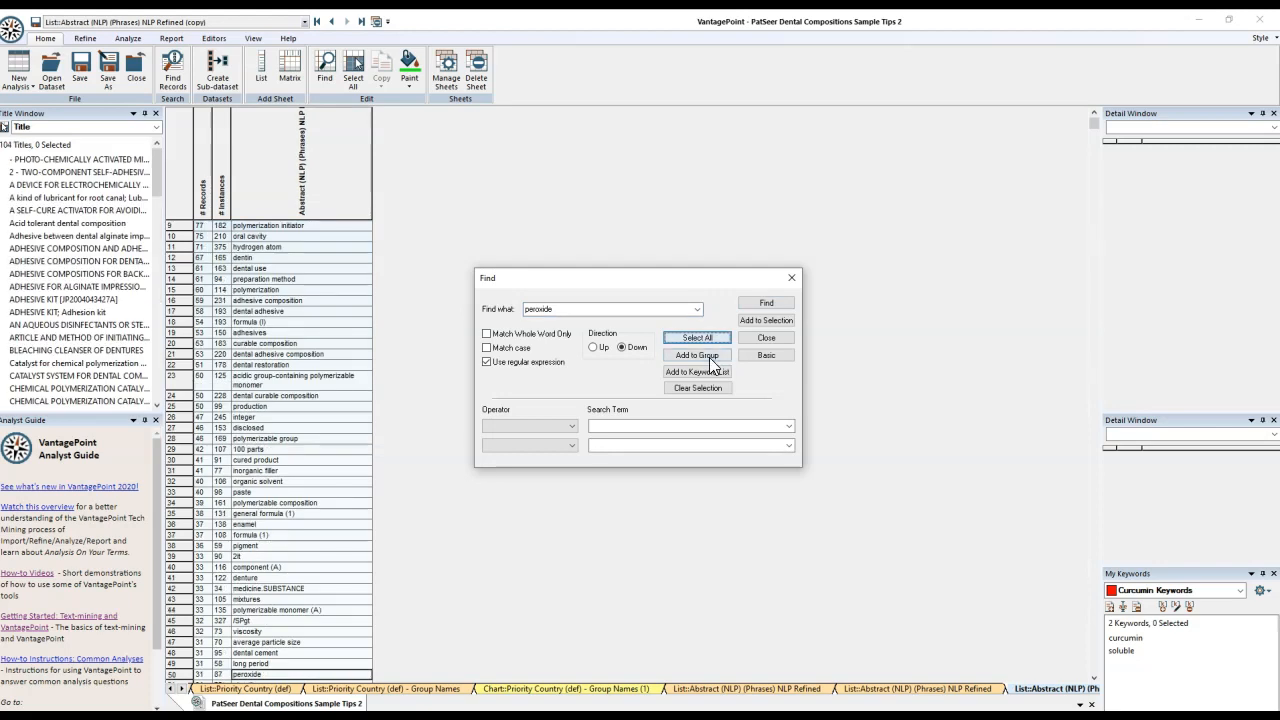
click(710, 357)
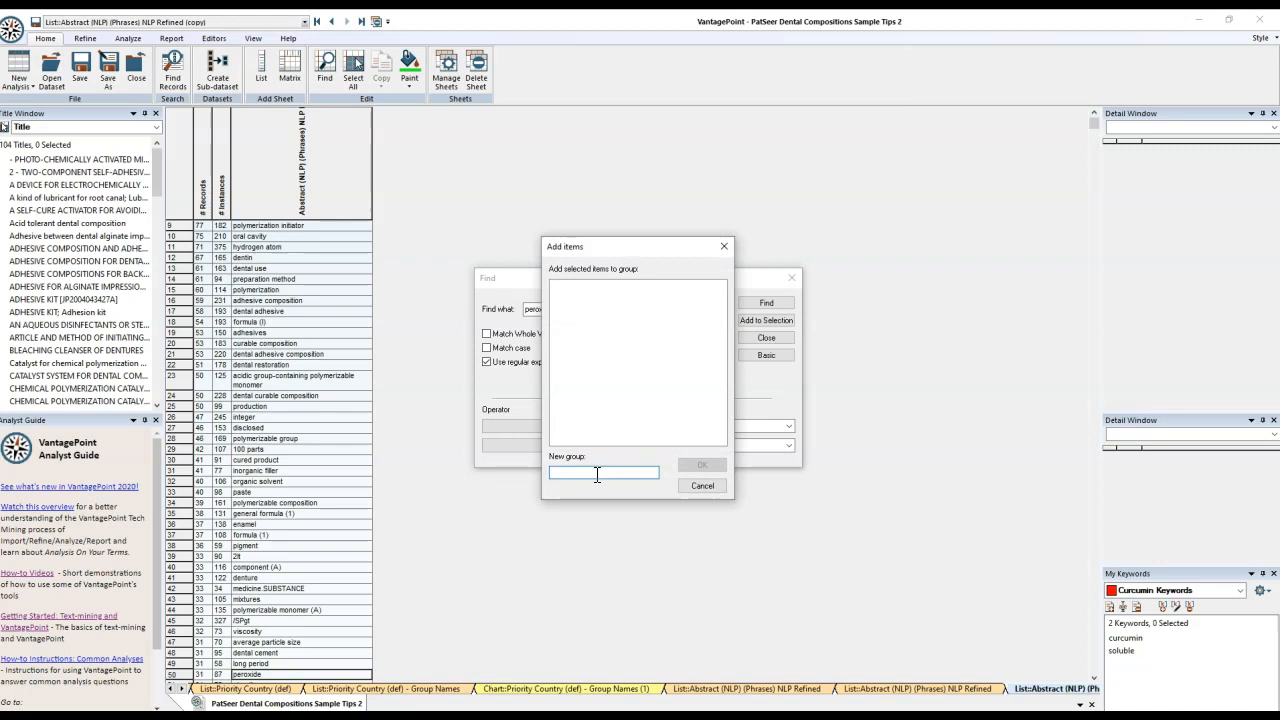
text(Whitening Agents)
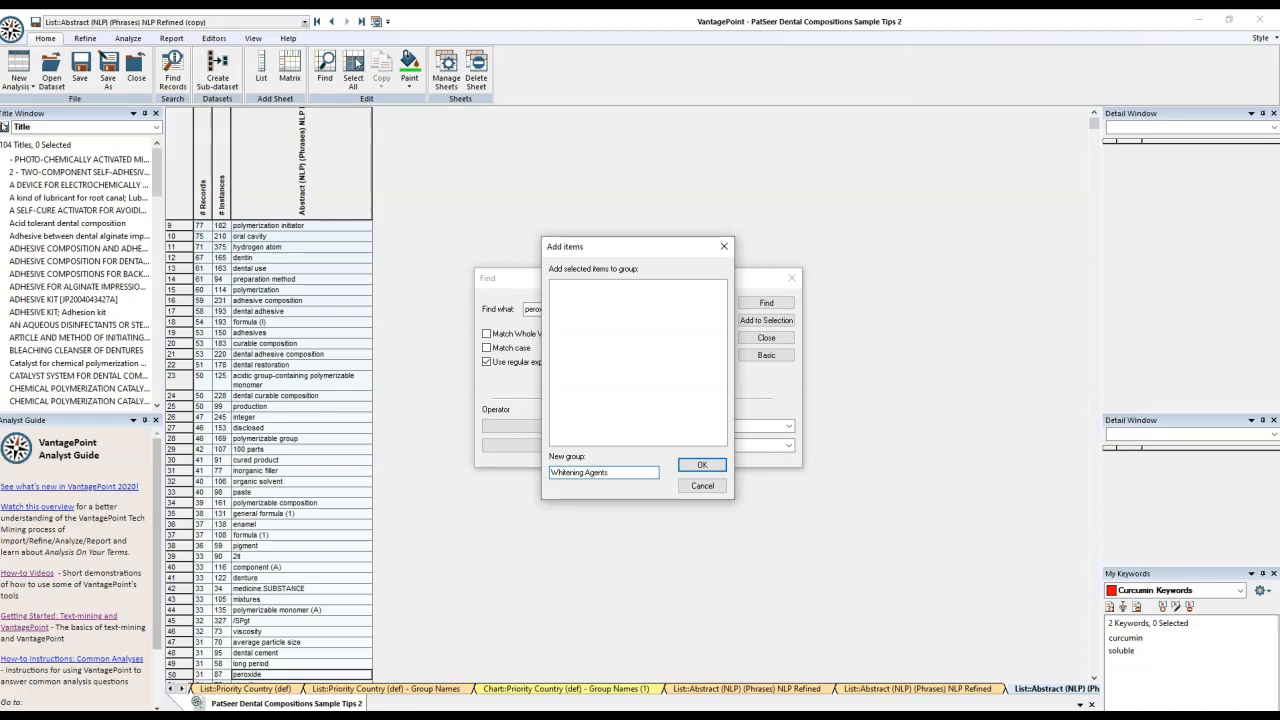
click(690, 465)
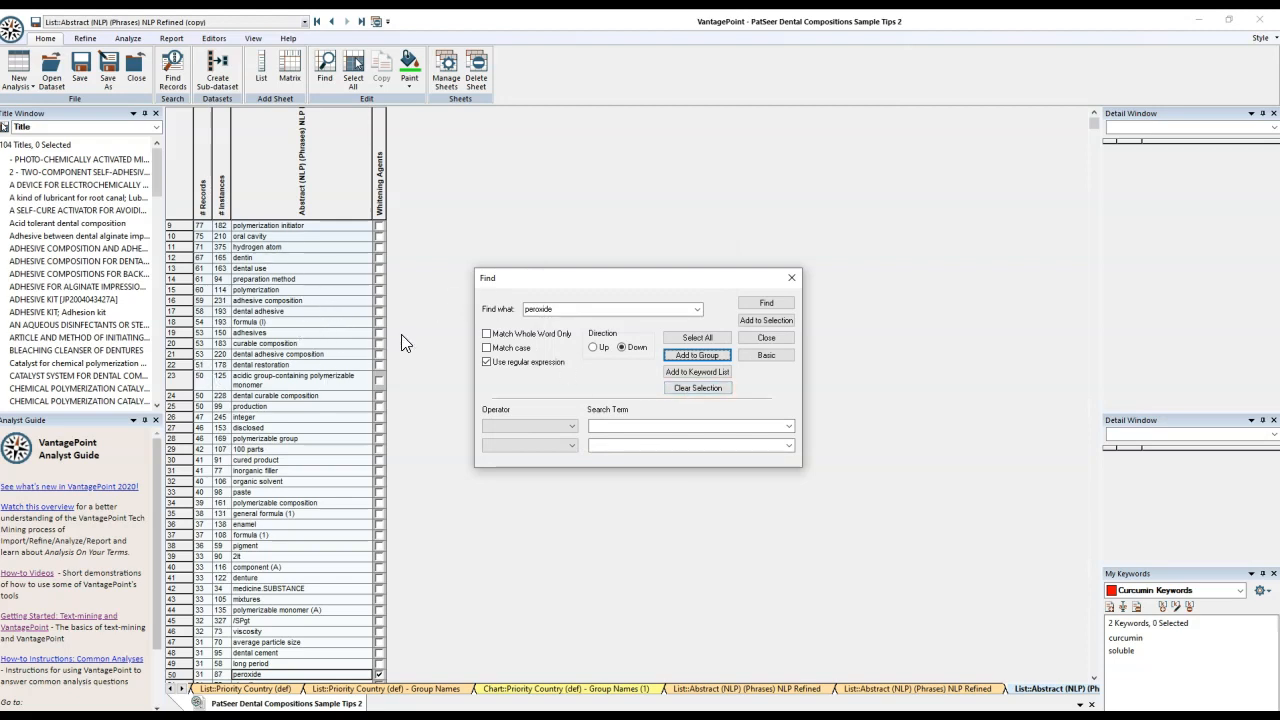
click(694, 388)
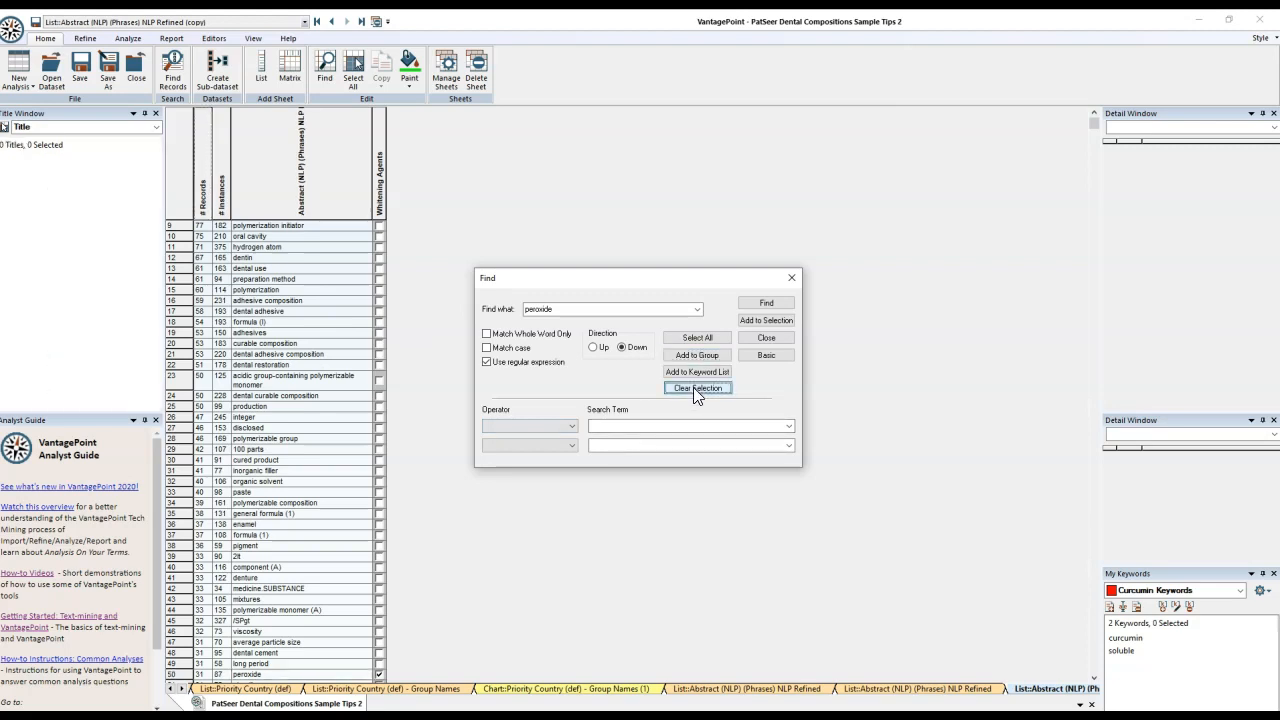
Find all phrases containing whitening and add them to the existing Whitening Agents group.
double_click(585, 308)
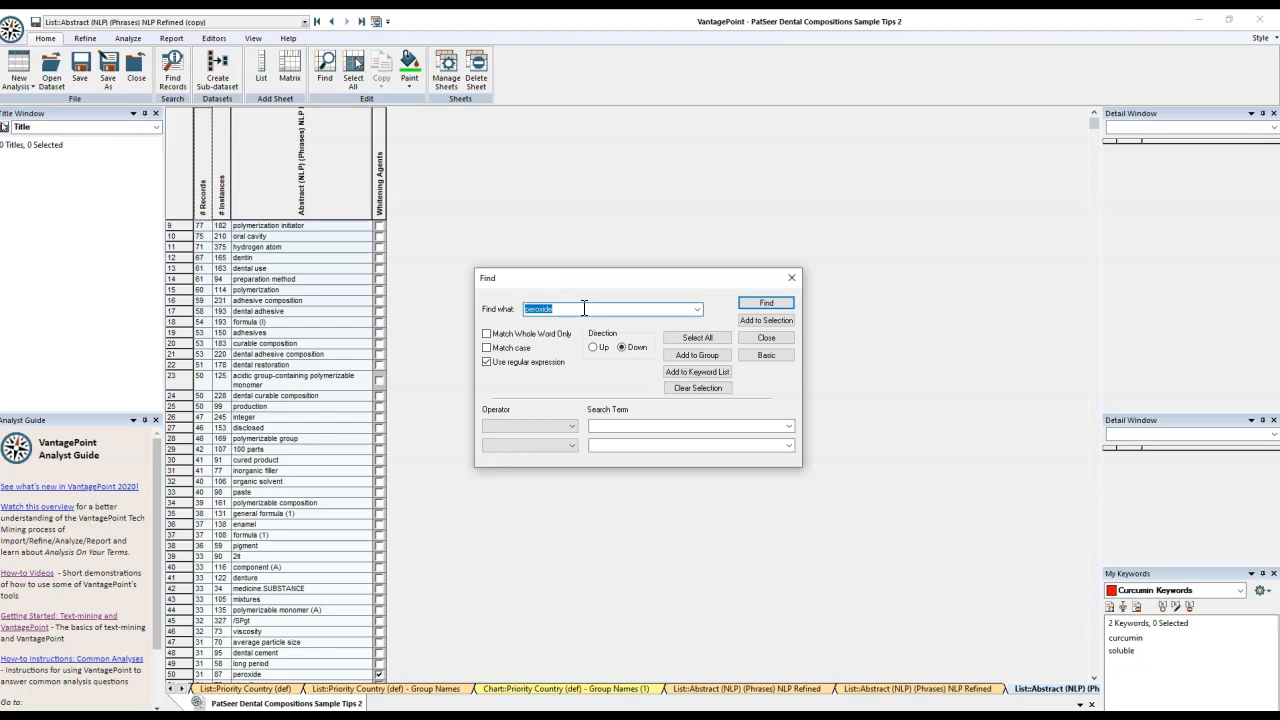
text(W)
key(BackSpace)
text(whitening)
click(722, 339)
click(700, 356)
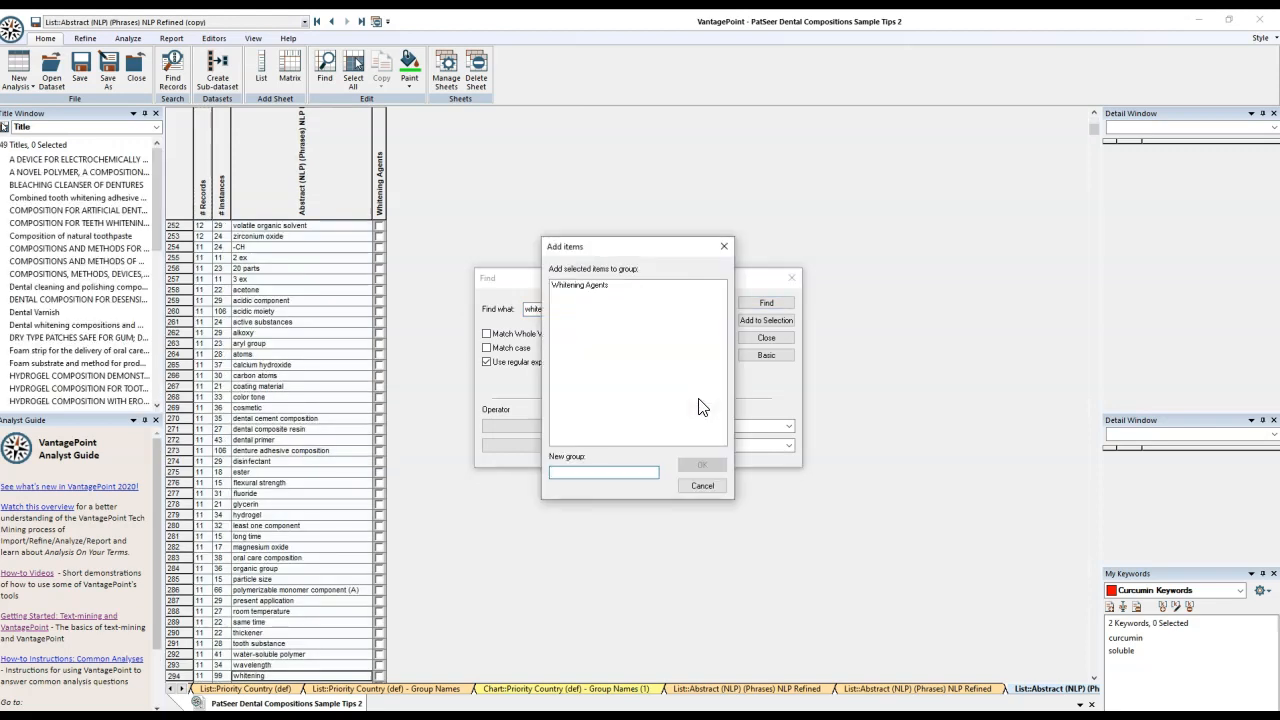
click(600, 286)
click(686, 464)
Find only the phrases containing pectin and add them to a new group named Water Soluable Polymers.
double_click(550, 308)
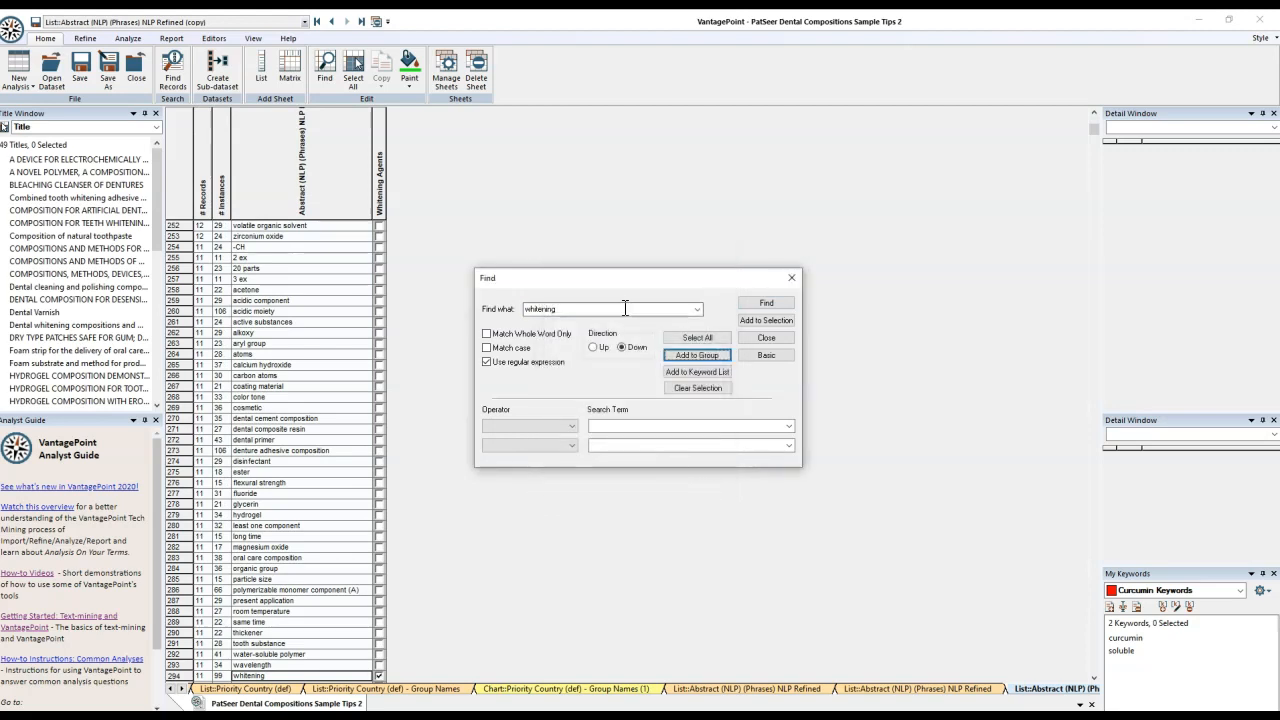
key(BackSpace)
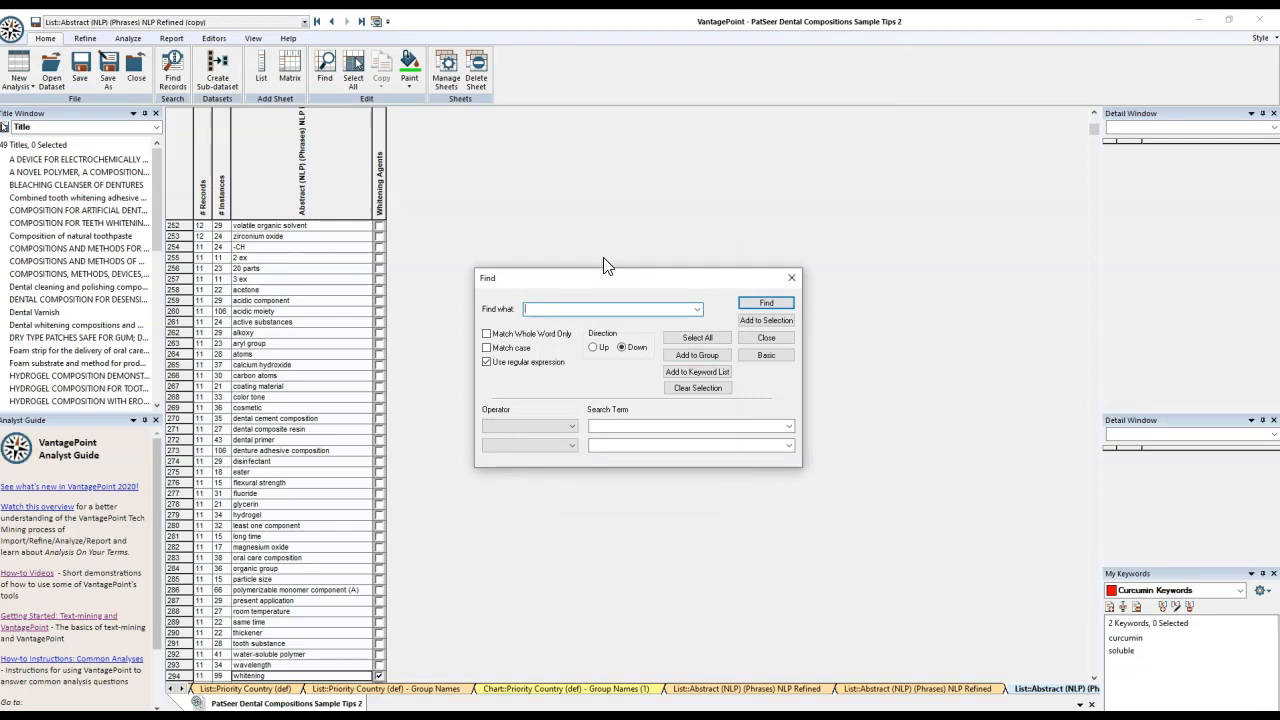
text(pectin)
click(700, 390)
click(697, 337)
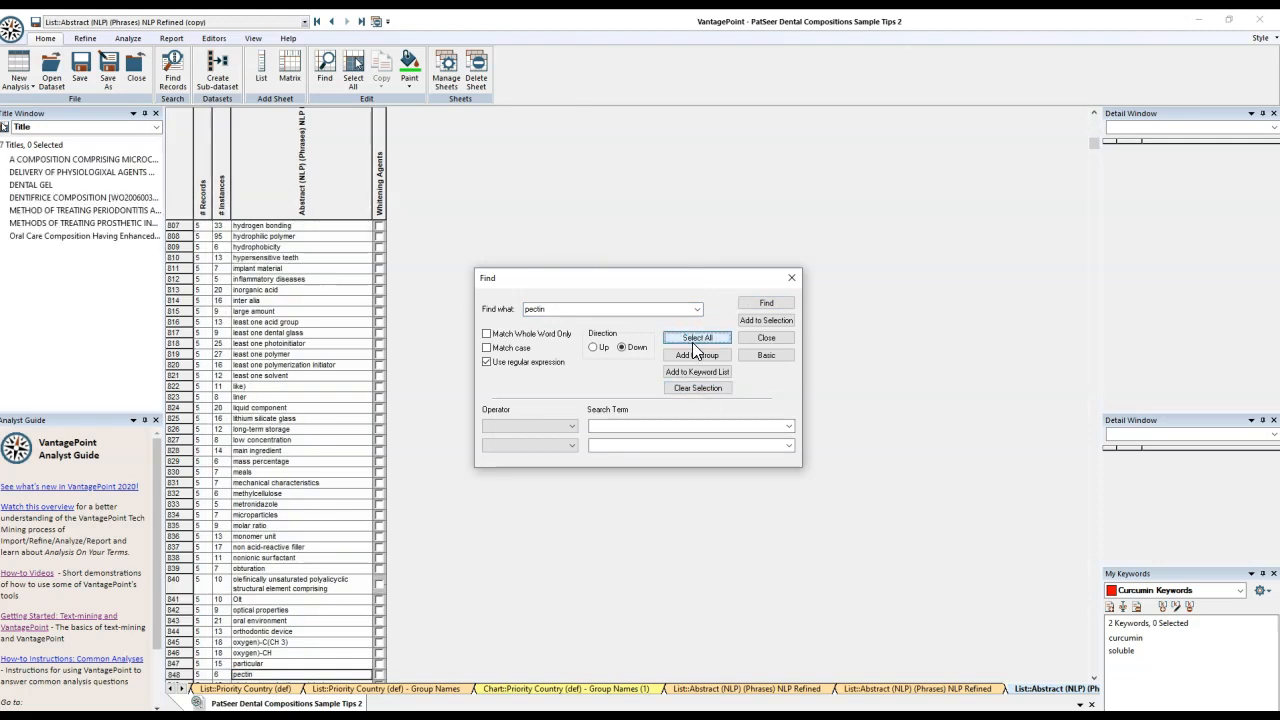
click(697, 355)
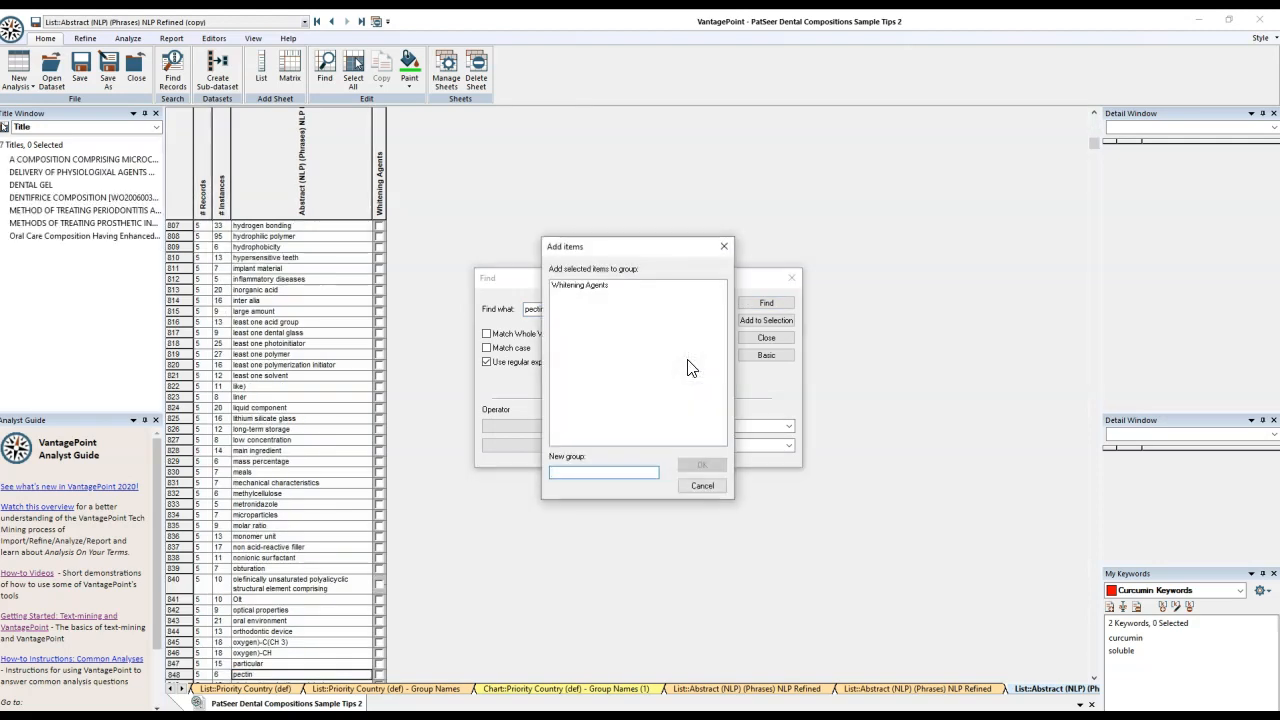
text(Water S)
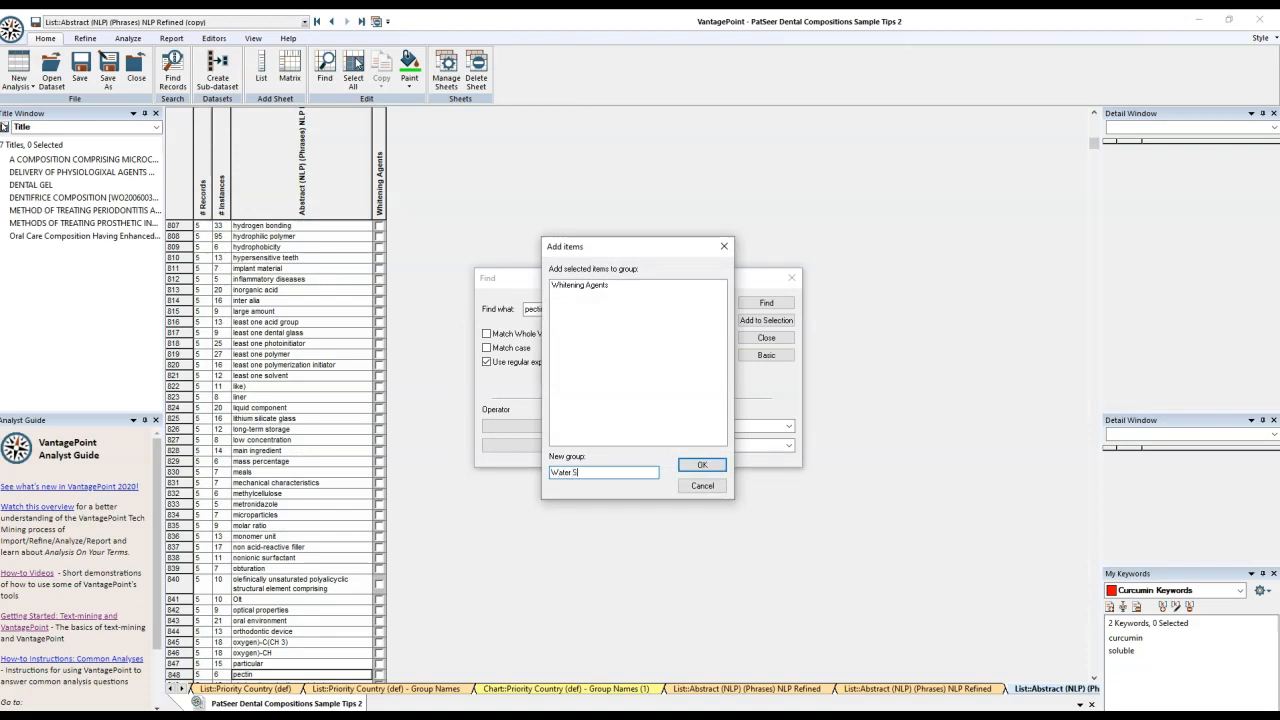
text(oluable Agents)
key(BackSpace)
key(BackSpace)
key(BackSpace)
key(BackSpace)
key(BackSpace)
key(BackSpace)
text(Polymers)
click(712, 465)
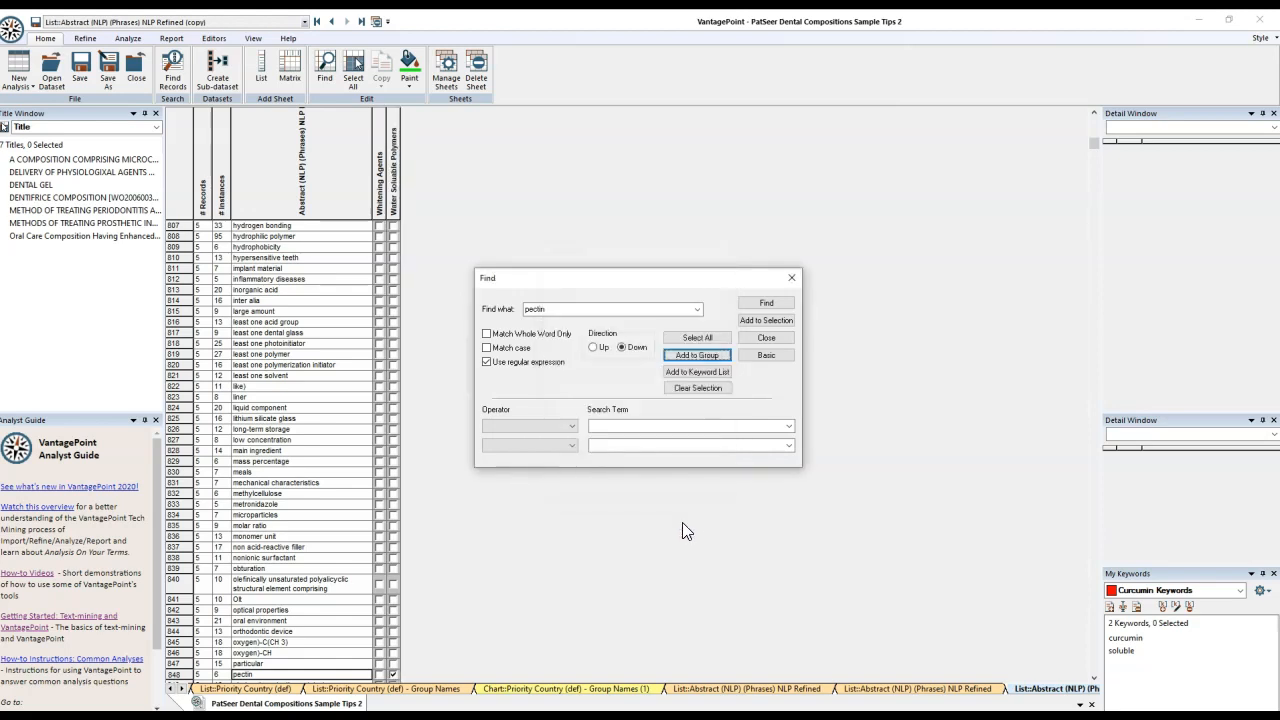
Find only the phrases containing xanthan, add them to the existing Water Soluable Polymers group, and close Find.
double_click(546, 308)
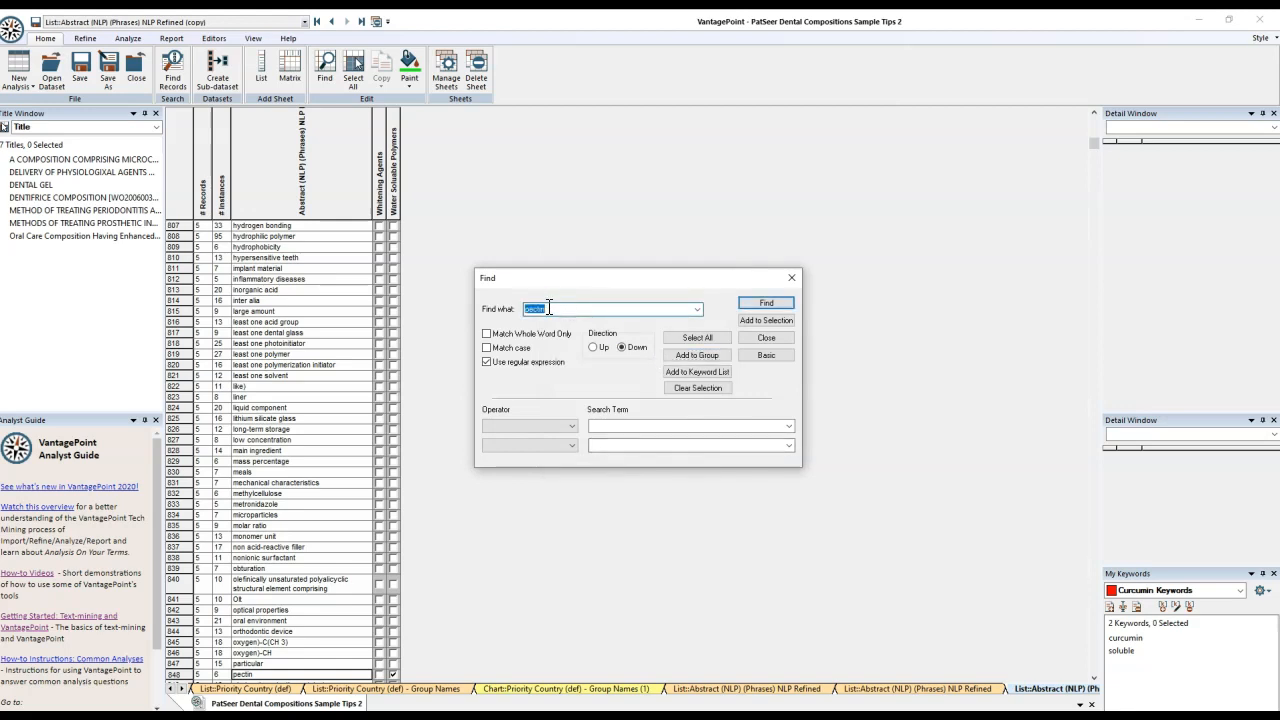
text(xanthane)
key(BackSpace)
click(687, 389)
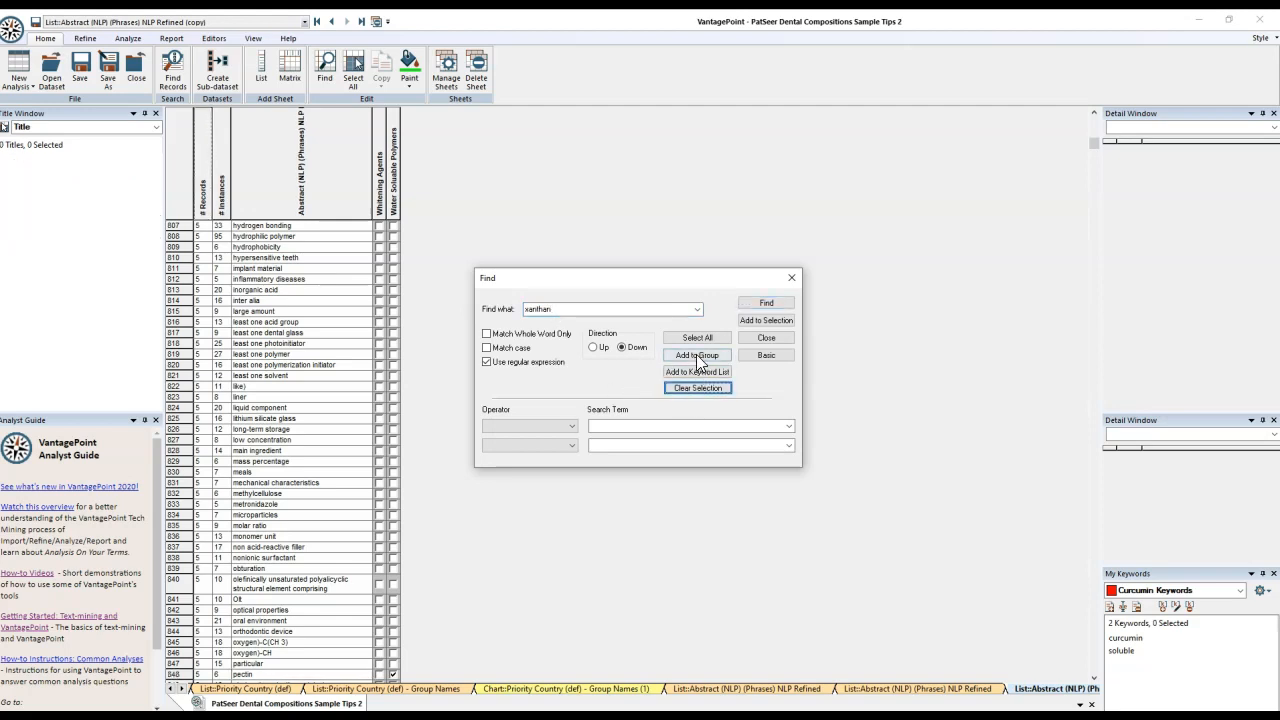
click(697, 338)
click(697, 355)
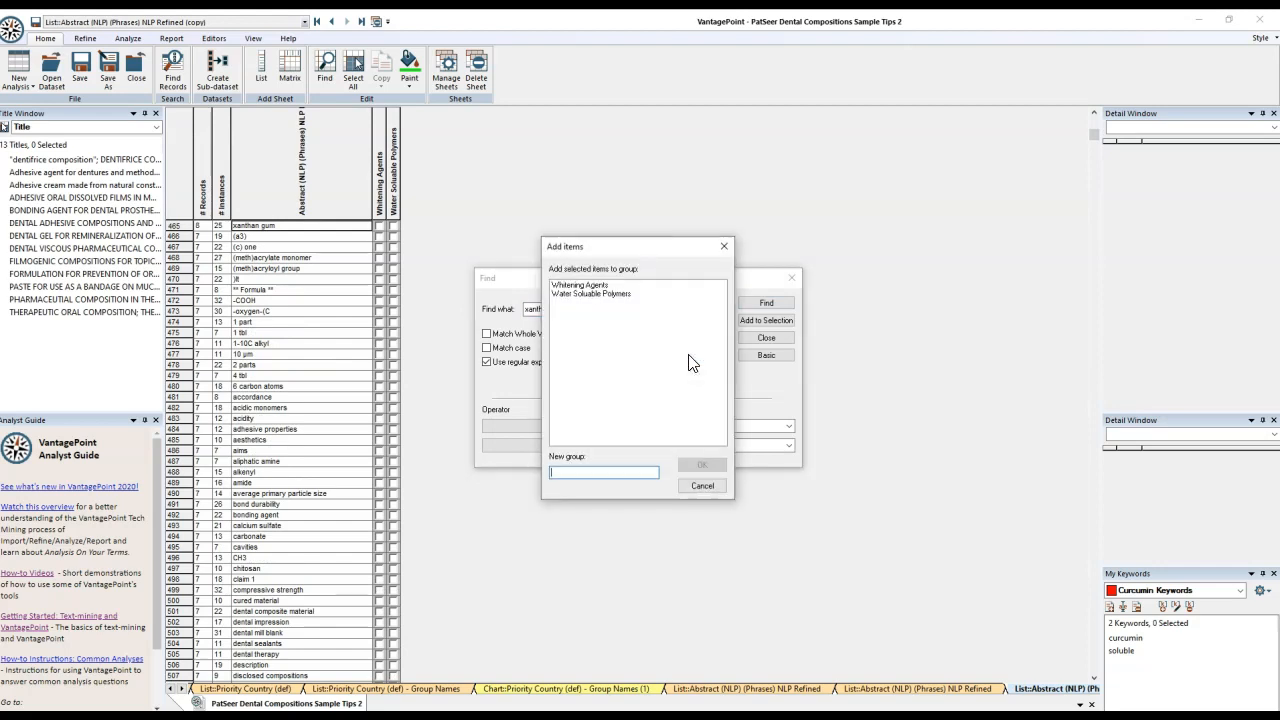
click(606, 296)
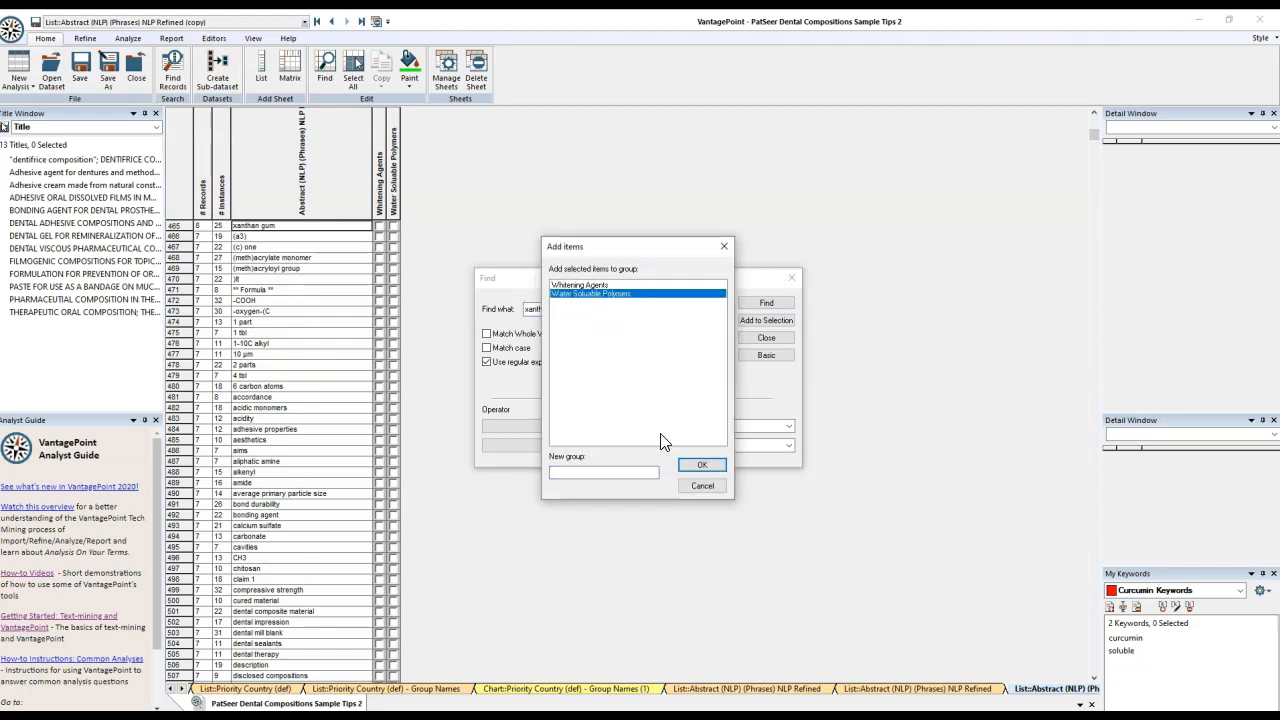
click(697, 465)
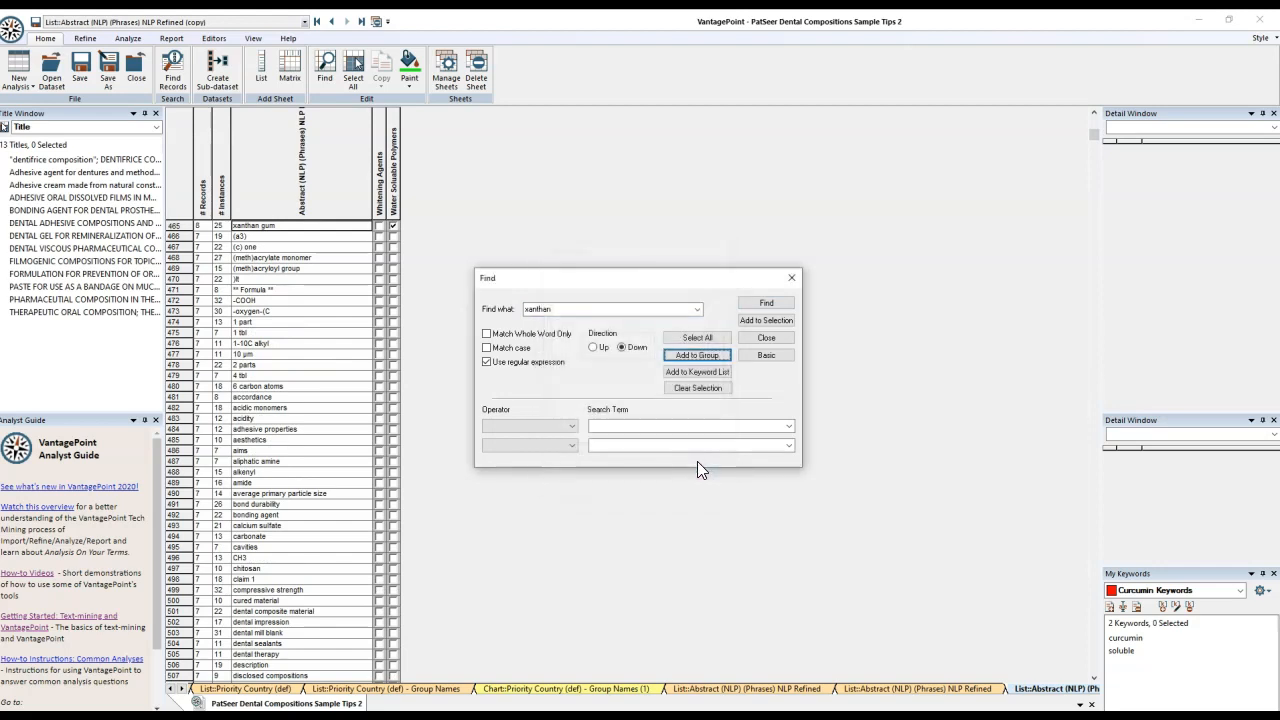
click(768, 338)
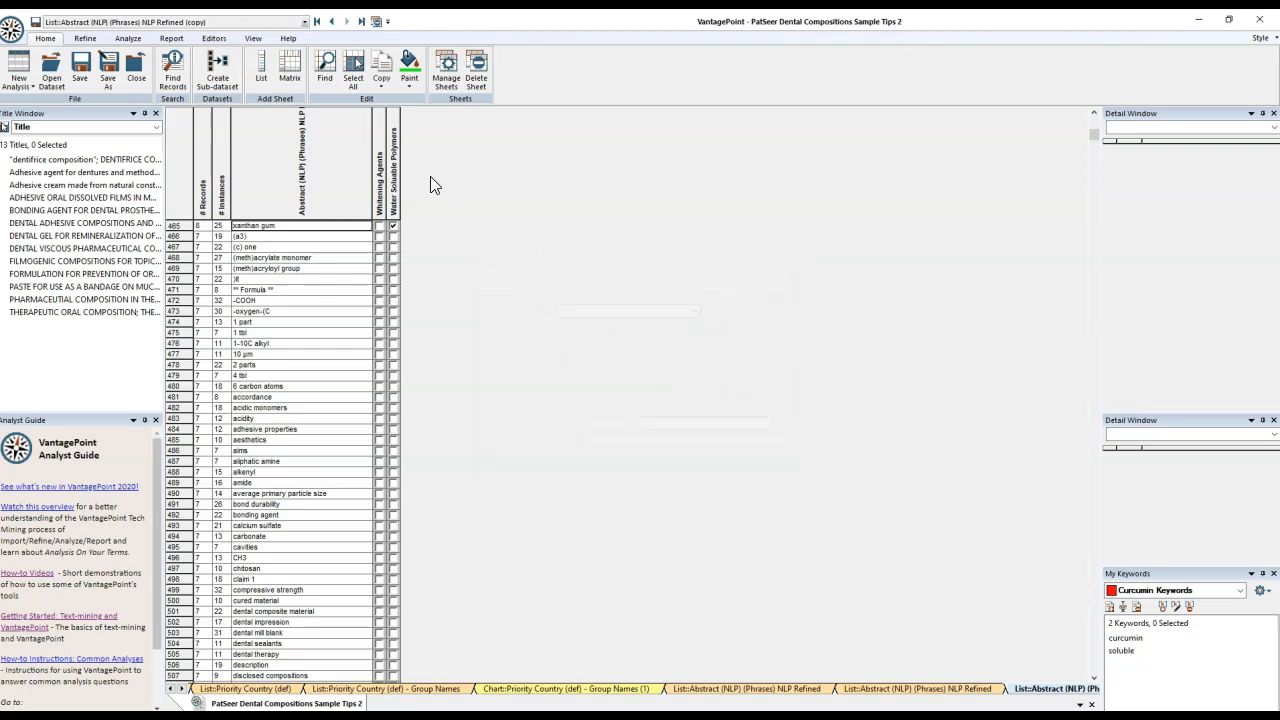
Sort the copied phrase list by the Whitening Agents group and review its members from the first row.
click(378, 140)
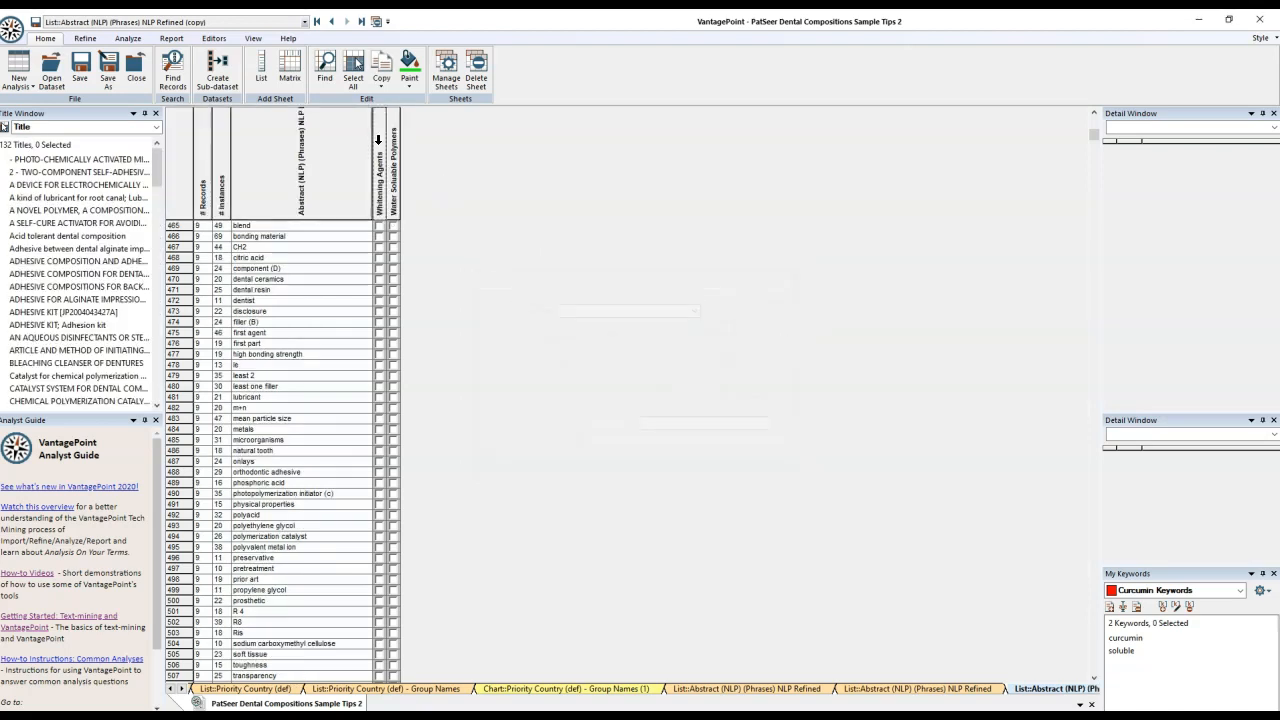
drag(1100, 134, 1099, 113)
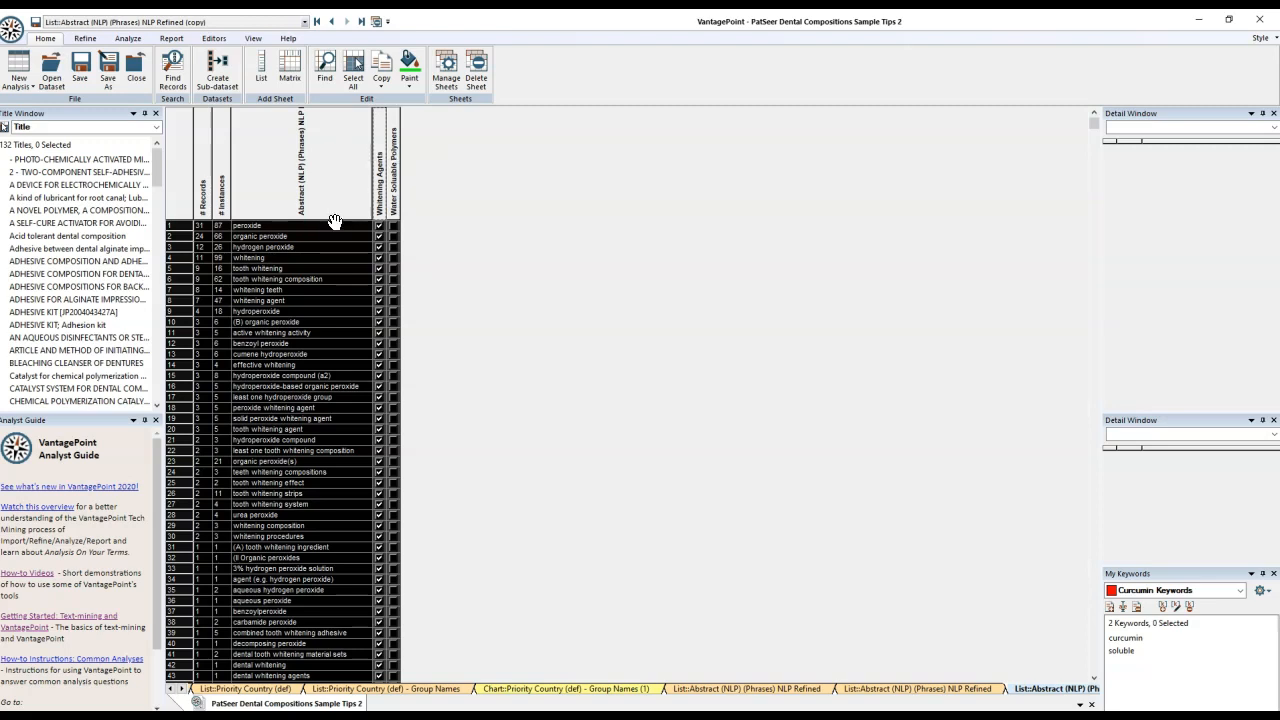
Open the original Abstract (NLP) (Phrases) NLP Refined list and create a field from the names of all its groups except Multi Word Phrases.
click(318, 22)
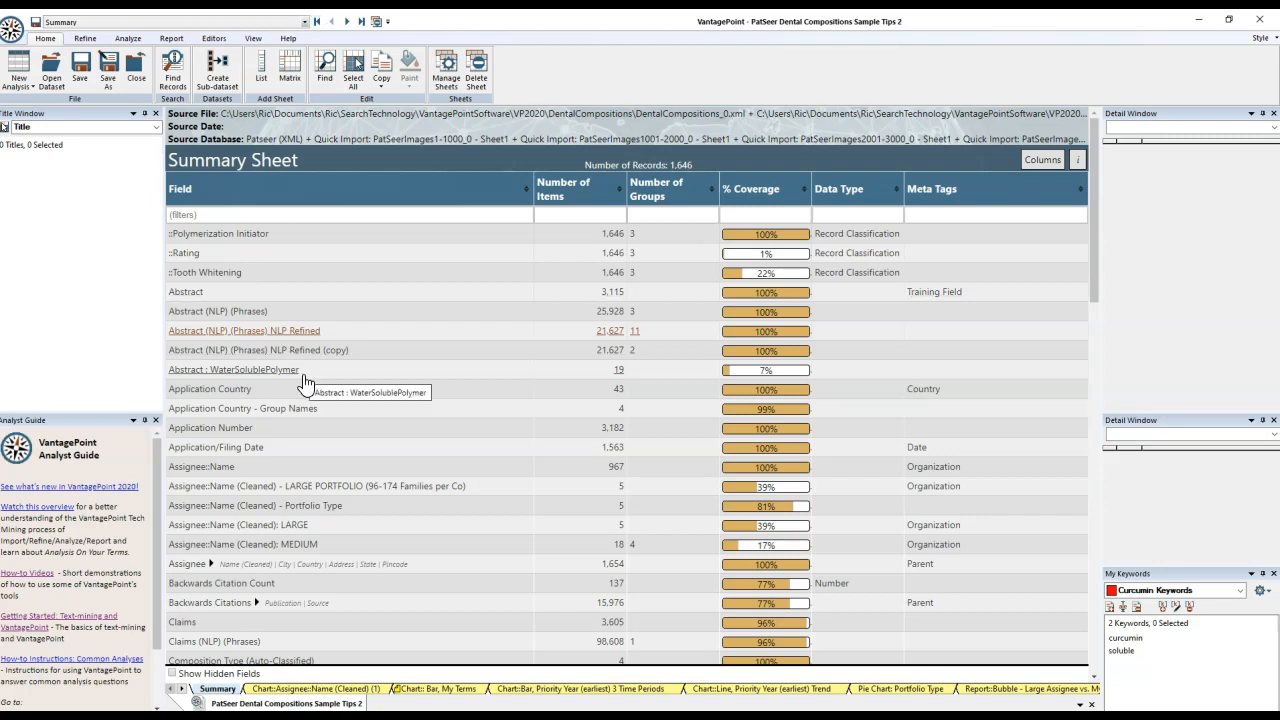
click(198, 335)
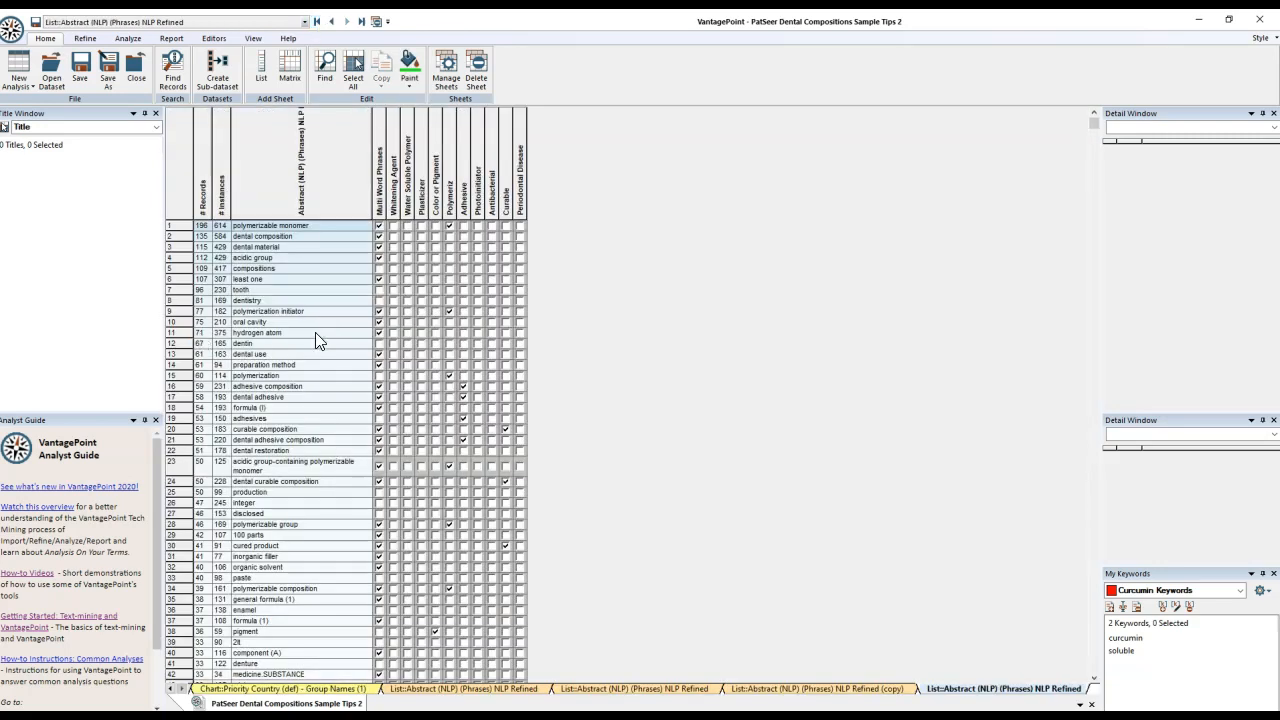
click(86, 39)
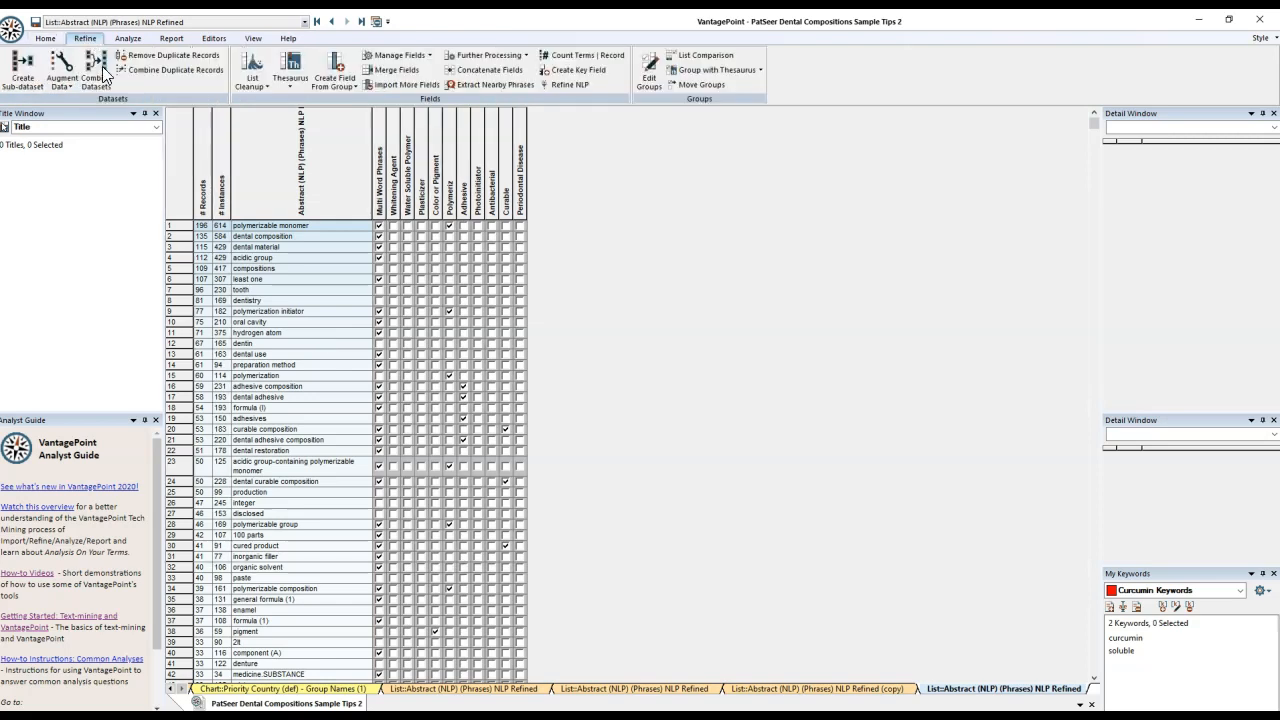
click(333, 85)
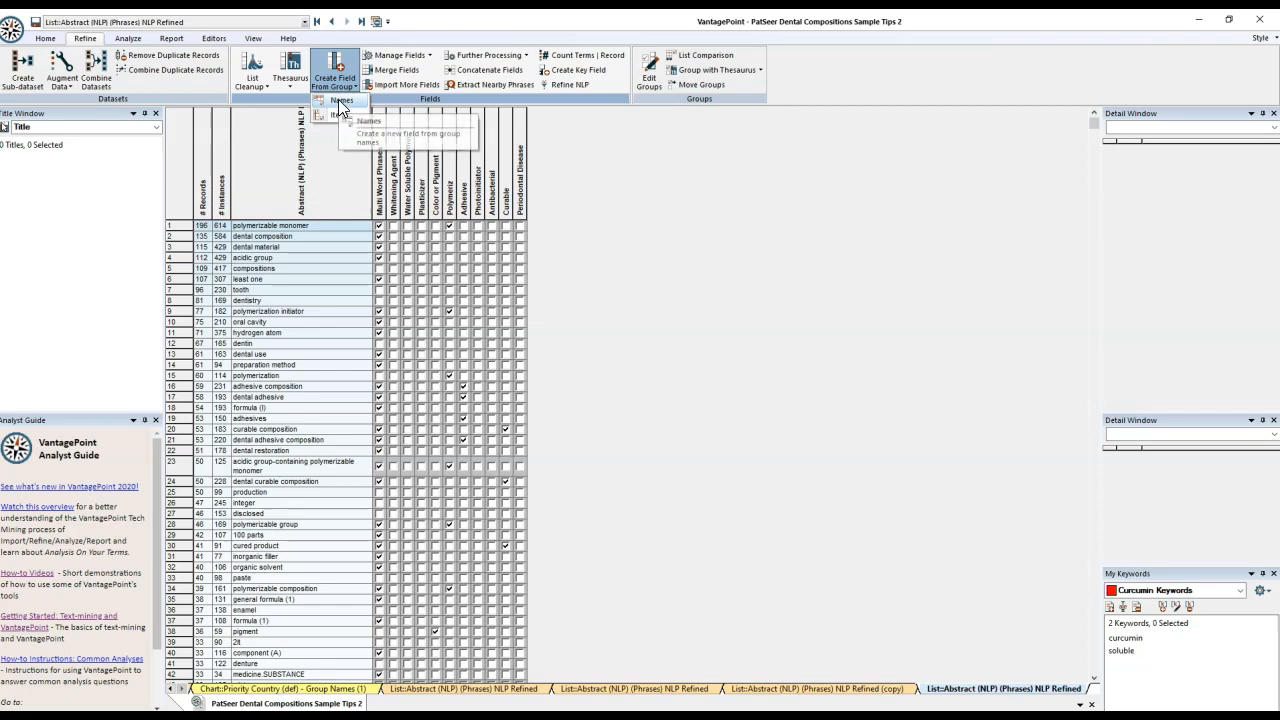
click(338, 99)
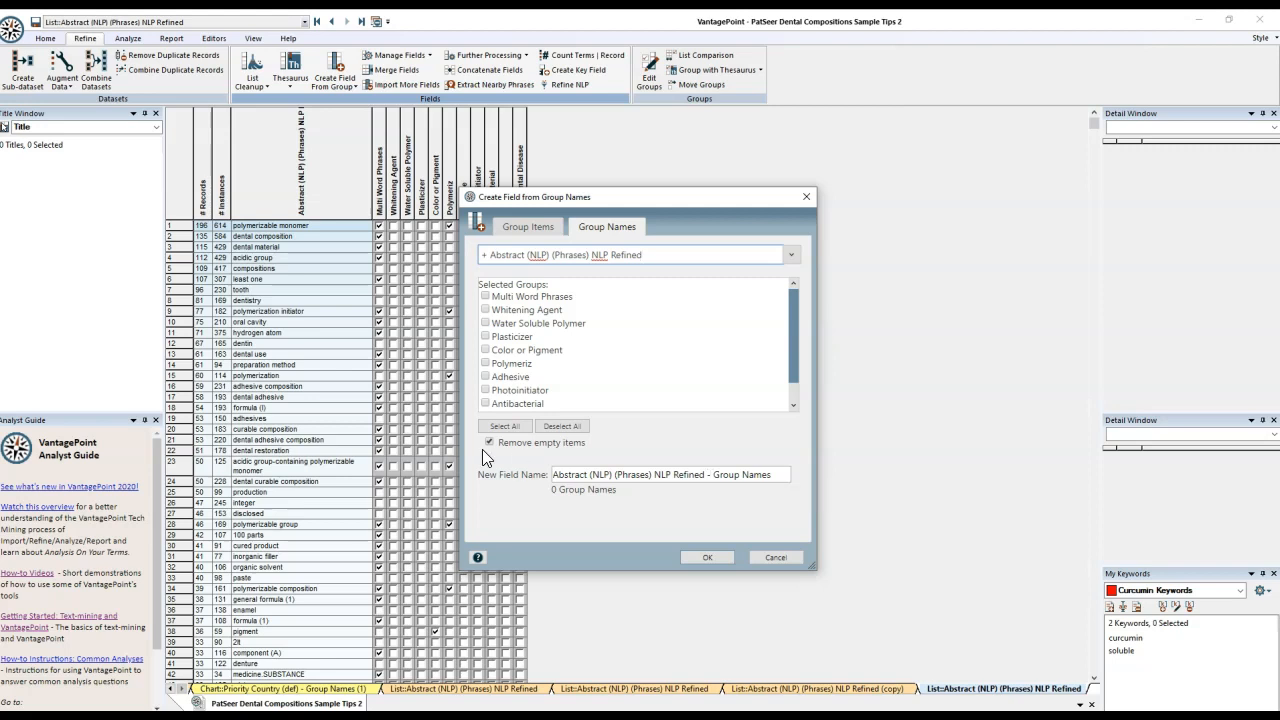
click(506, 427)
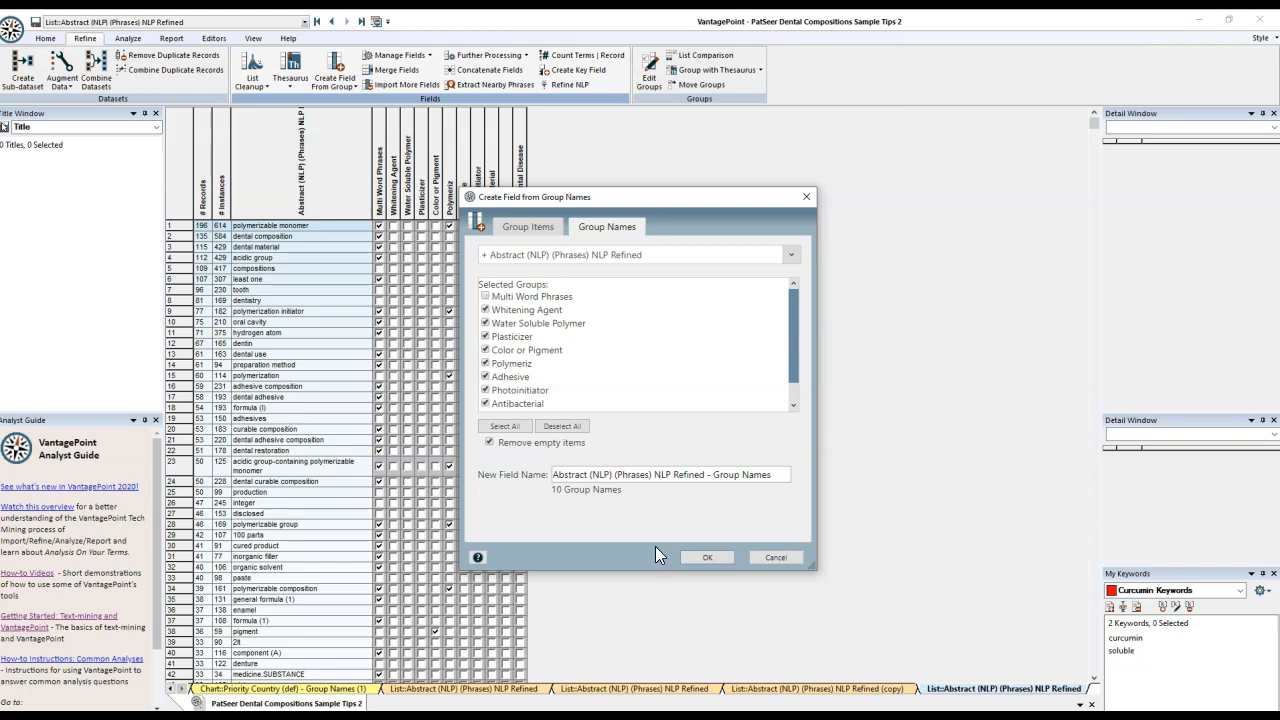
click(707, 557)
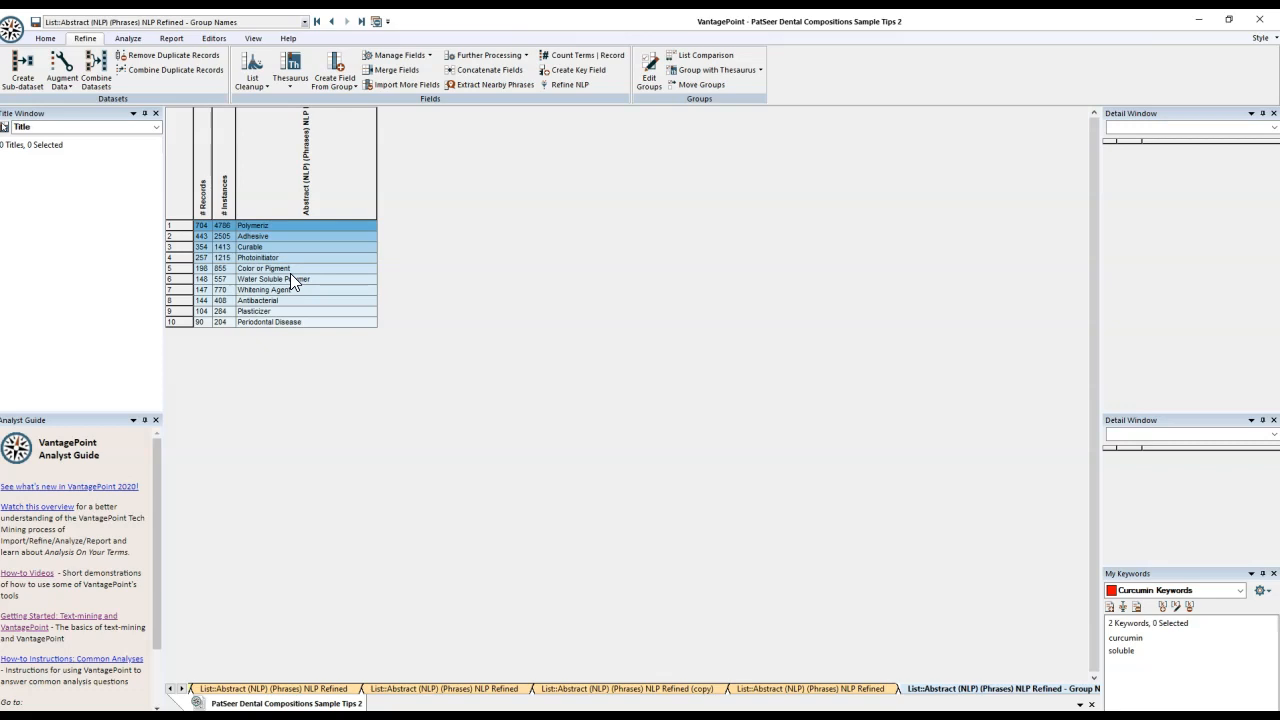
Create a bubble chart with Assignee::Name (Cleaned): LARGE as rows and Abstract (NLP) (Phrases) NLP Refined - Group Names as columns.
click(171, 38)
click(185, 70)
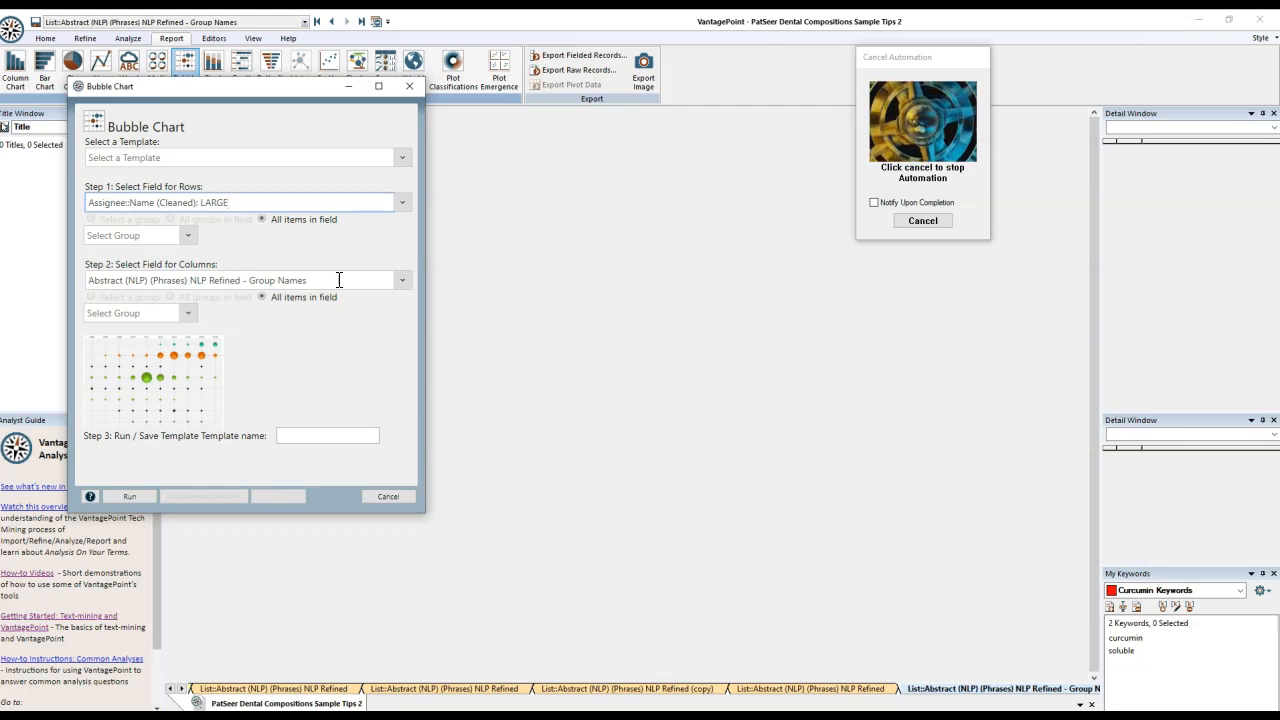
click(129, 496)
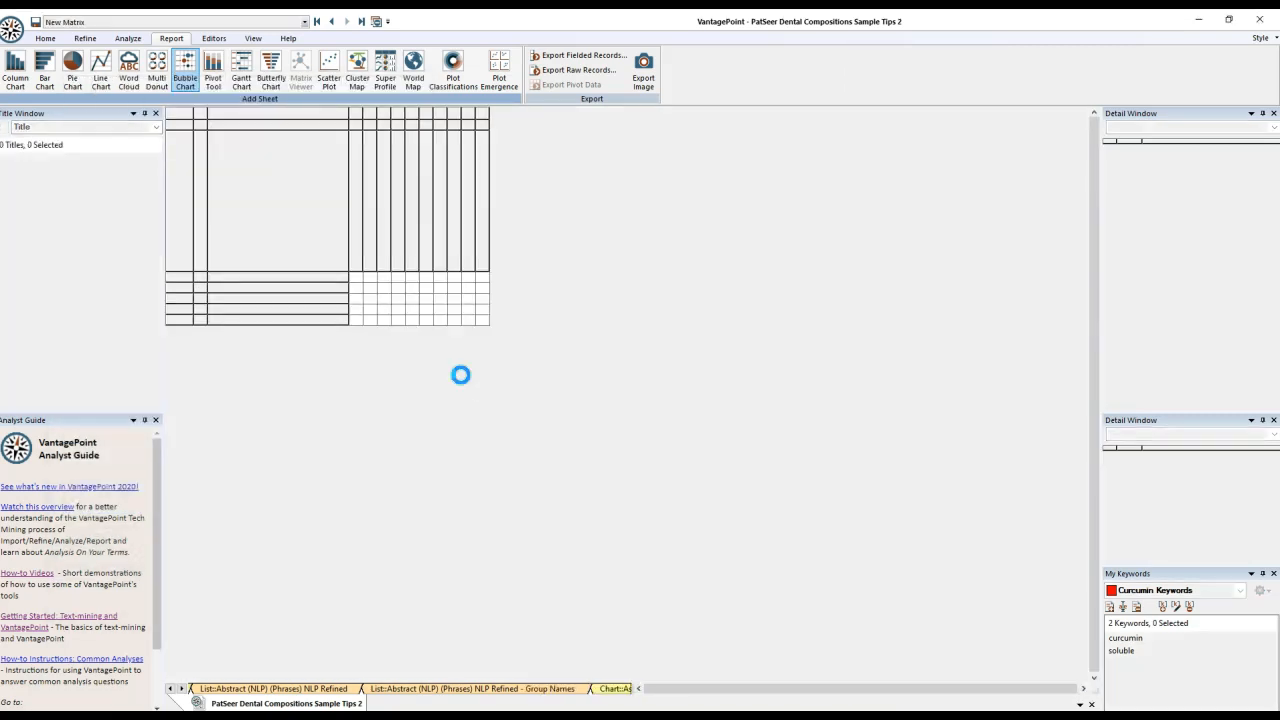